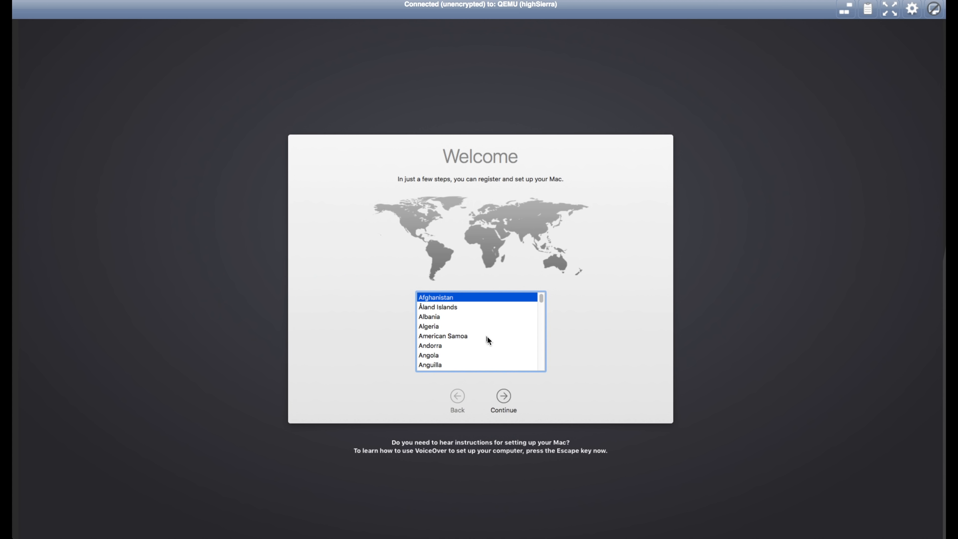
# Finish macOS setup without an Apple ID, creating computer account 'test' and accepting Express Set Up
pyautogui.scroll(-15, 487, 336)
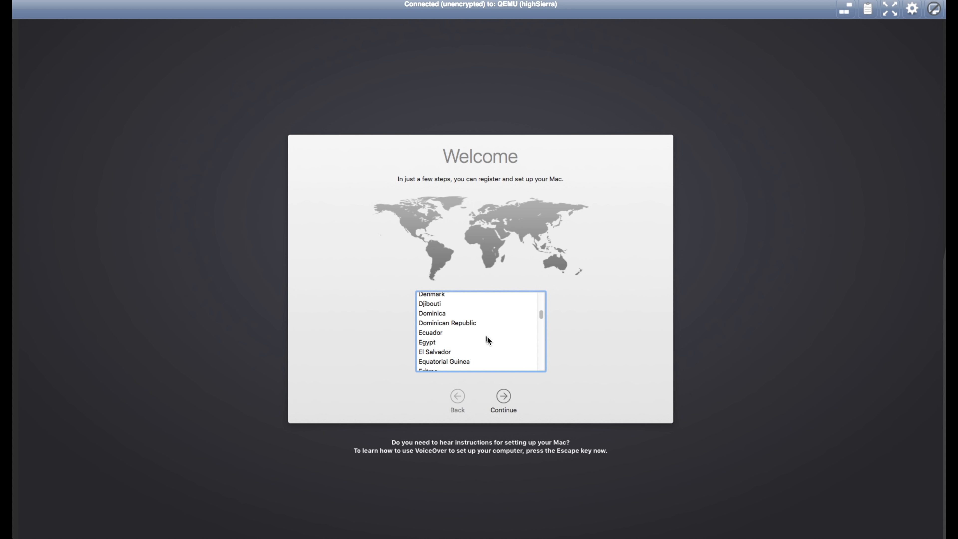
pyautogui.scroll(-10, 487, 336)
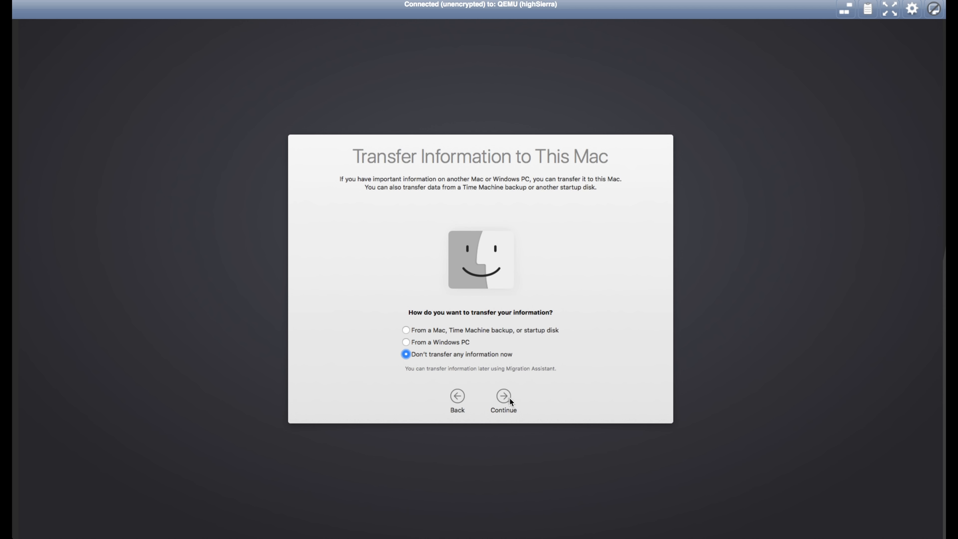
pyautogui.click(509, 398)
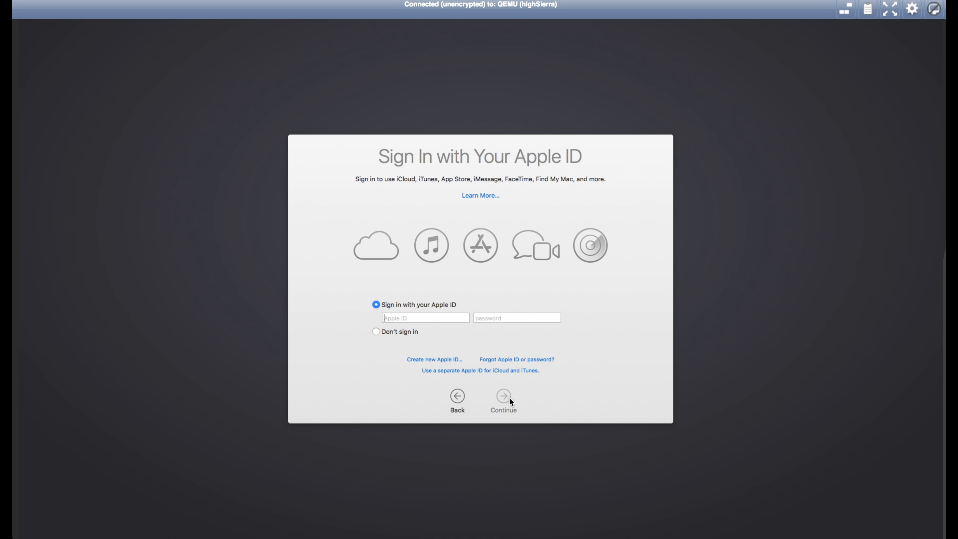
pyautogui.click(377, 331)
pyautogui.click(504, 397)
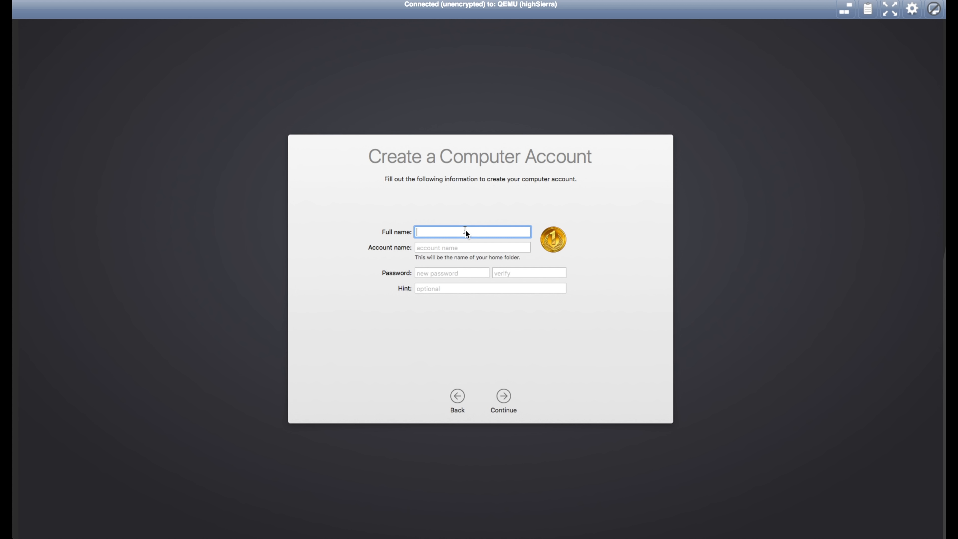
pyautogui.write('test')
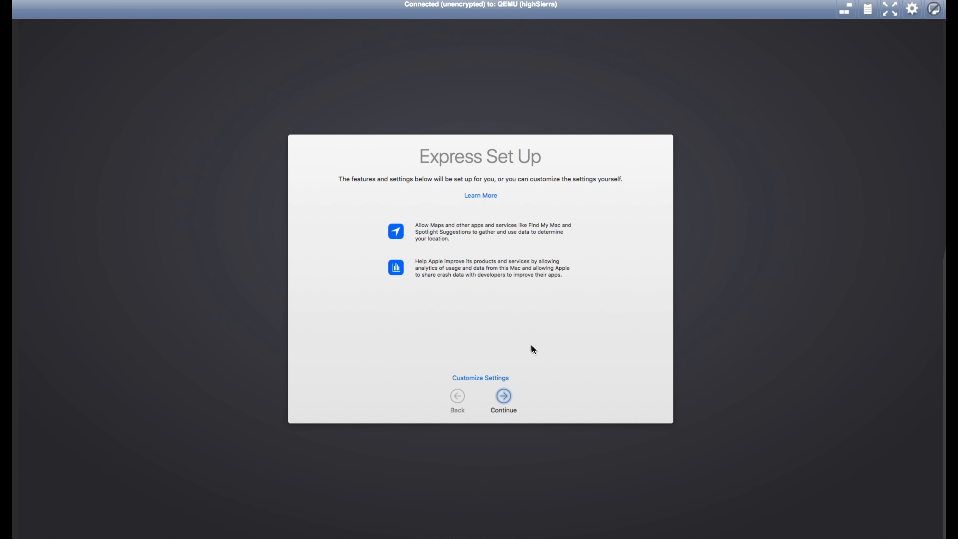
pyautogui.click(504, 395)
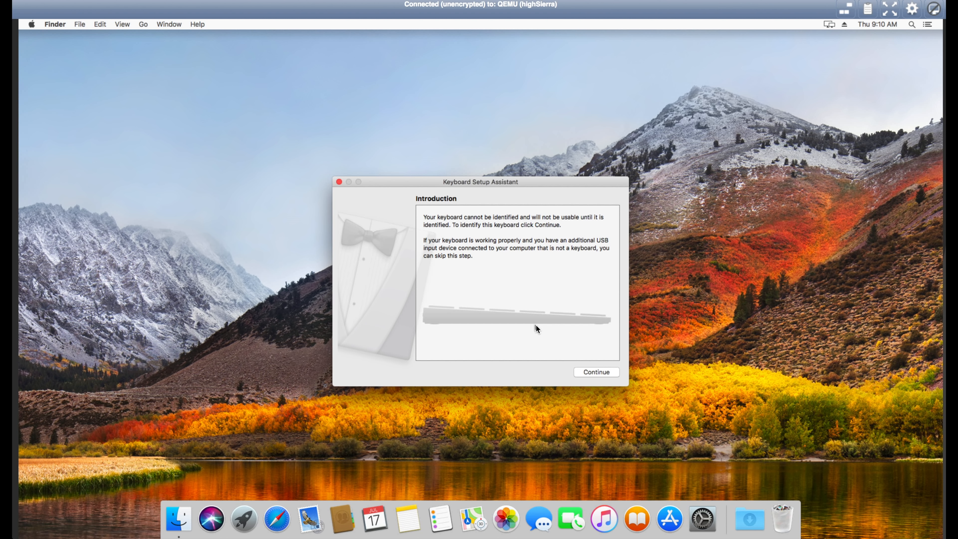
# Identify the keyboard layout with the Z key, then open About This Mac
pyautogui.click(592, 373)
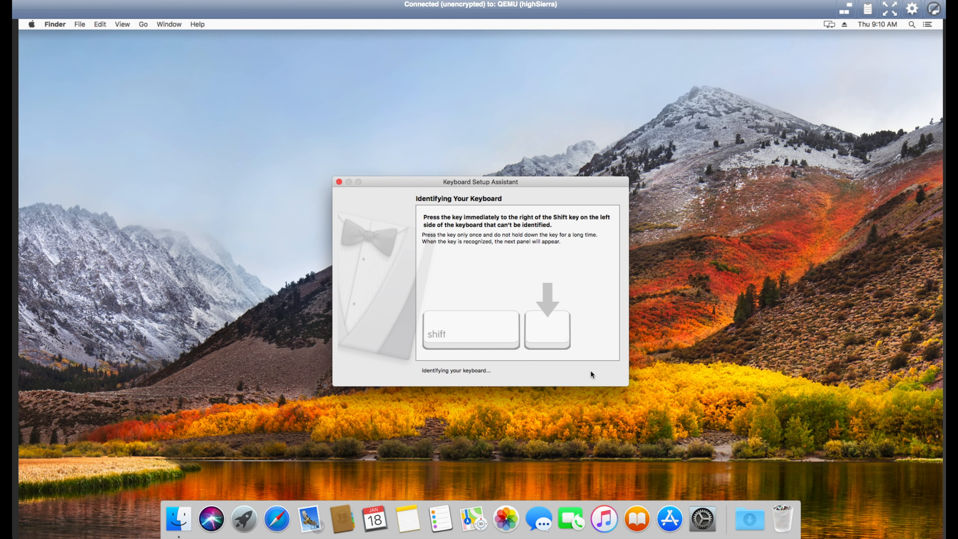
pyautogui.press('z')
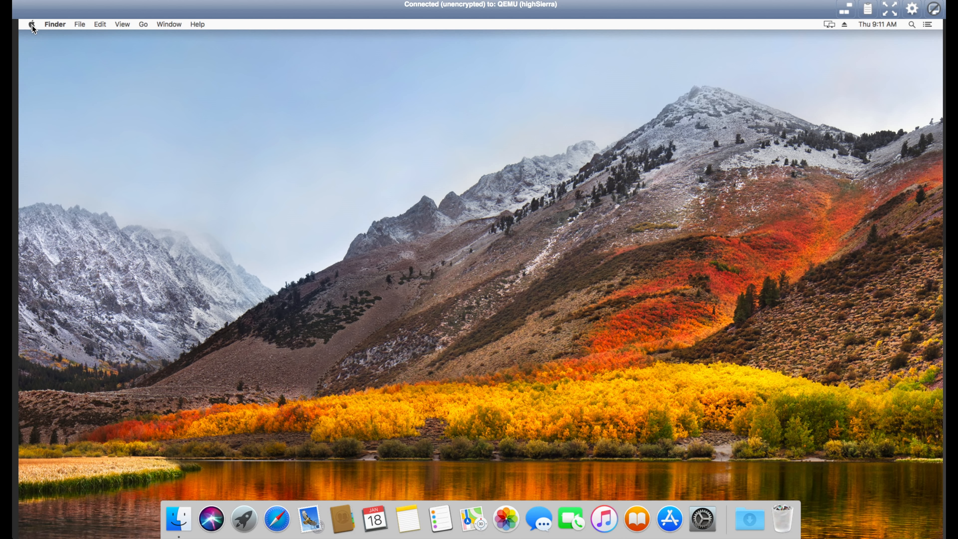
pyautogui.click(32, 24)
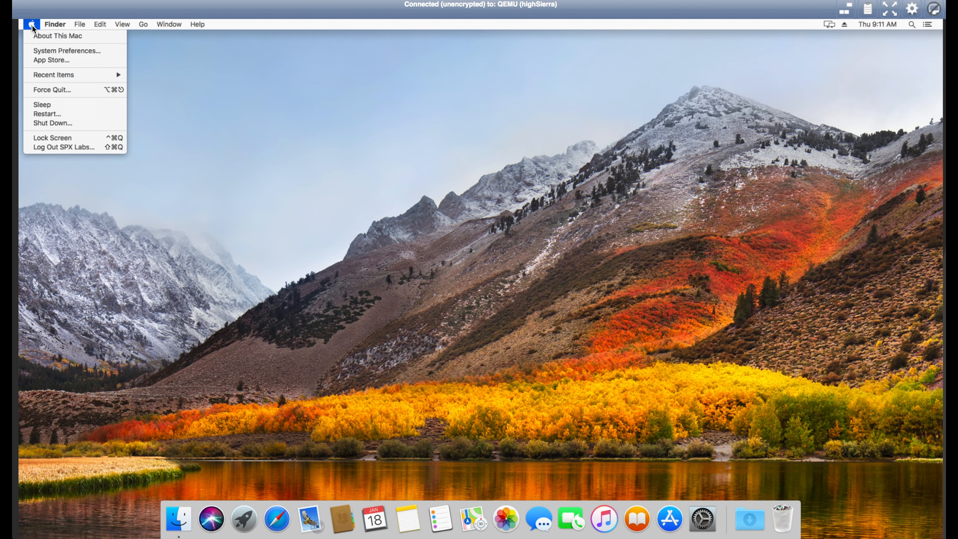
pyautogui.click(48, 38)
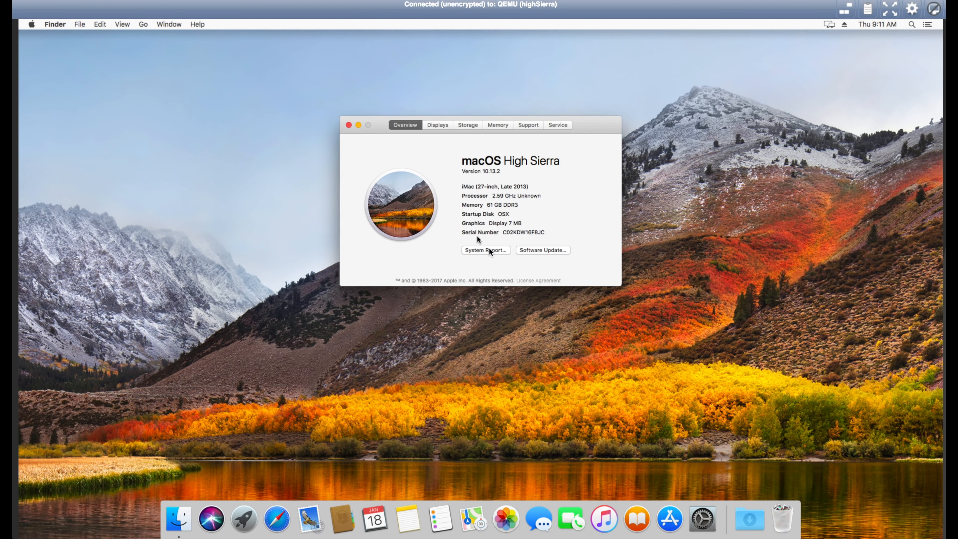
# Review the Storage and Memory tabs, then bring up the full System Report
pyautogui.click(464, 127)
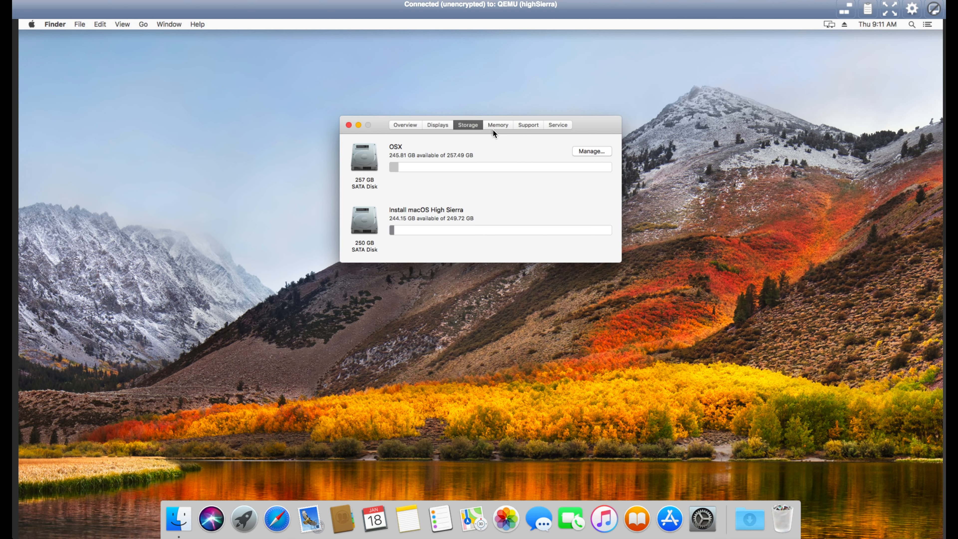
pyautogui.click(494, 126)
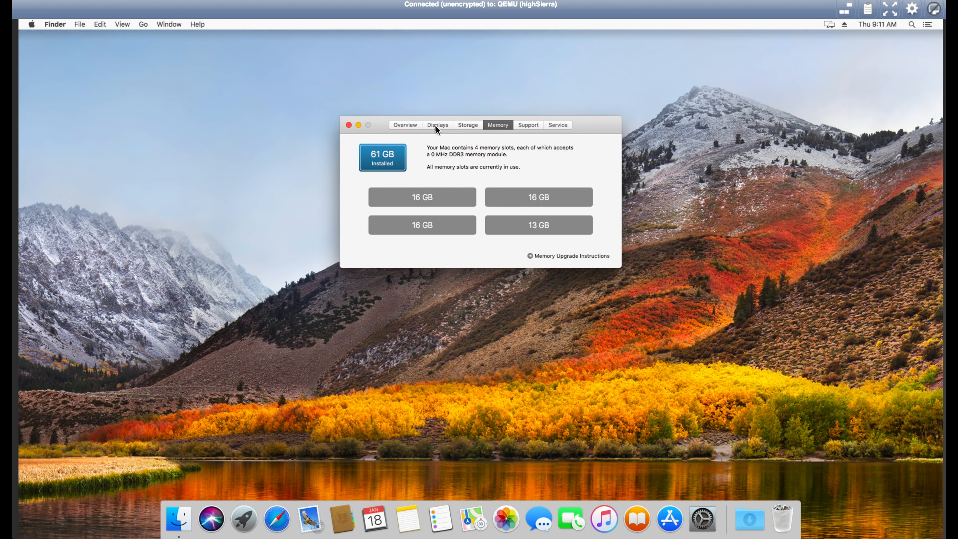
pyautogui.click(407, 125)
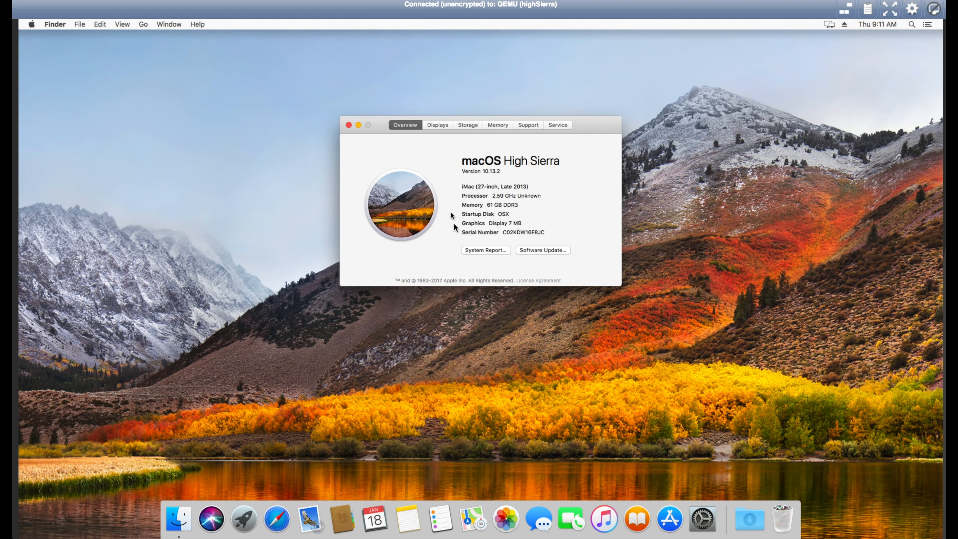
pyautogui.click(490, 250)
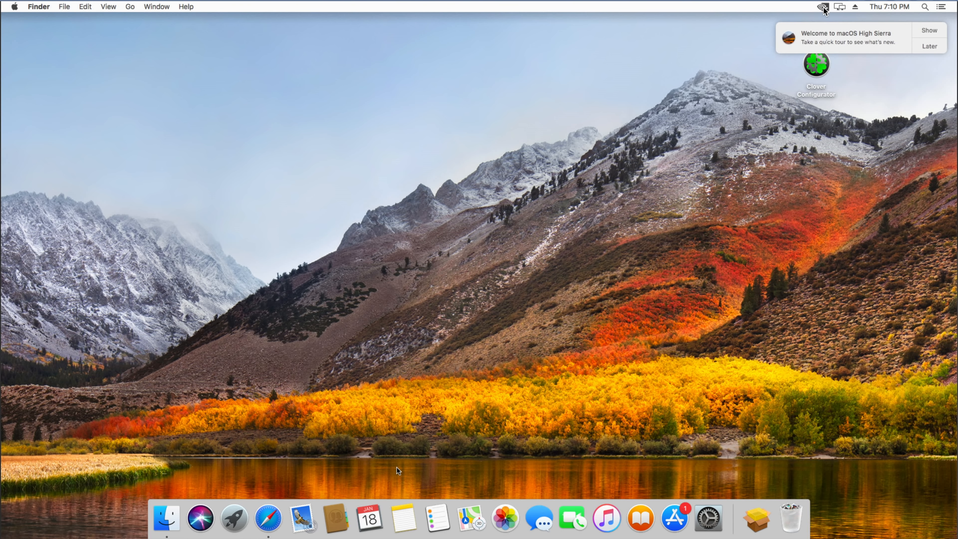
# Postpone the Welcome notification with Later and launch System Preferences from the Apple menu
pyautogui.click(927, 46)
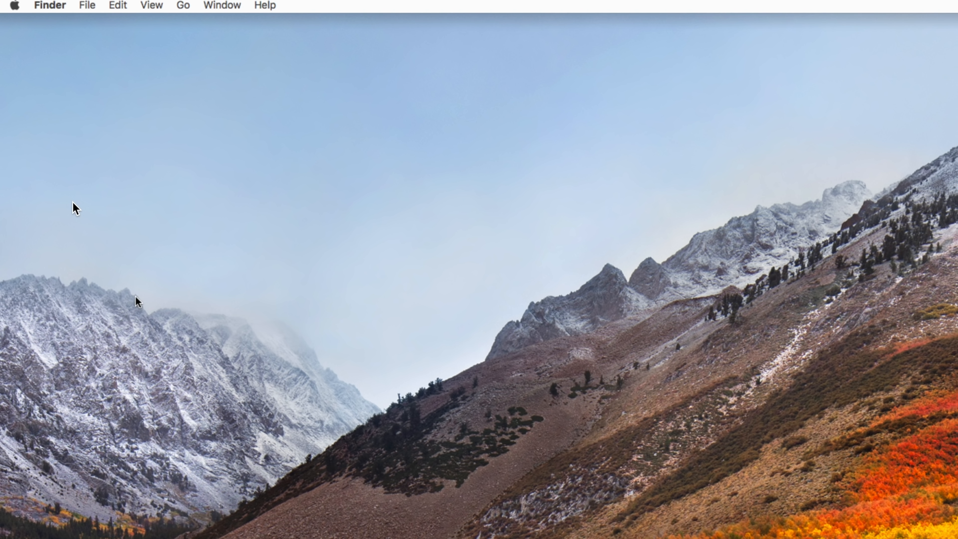
pyautogui.click(13, 4)
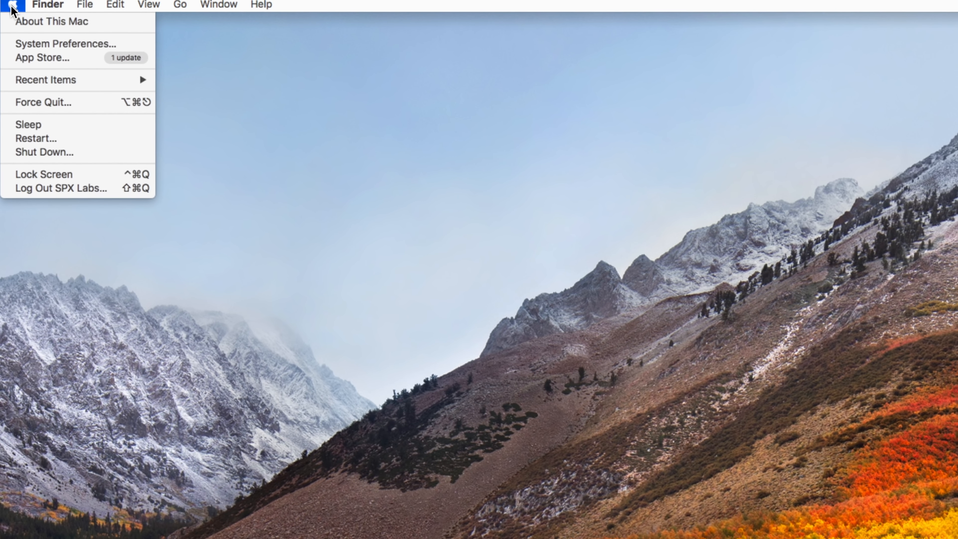
pyautogui.click(50, 41)
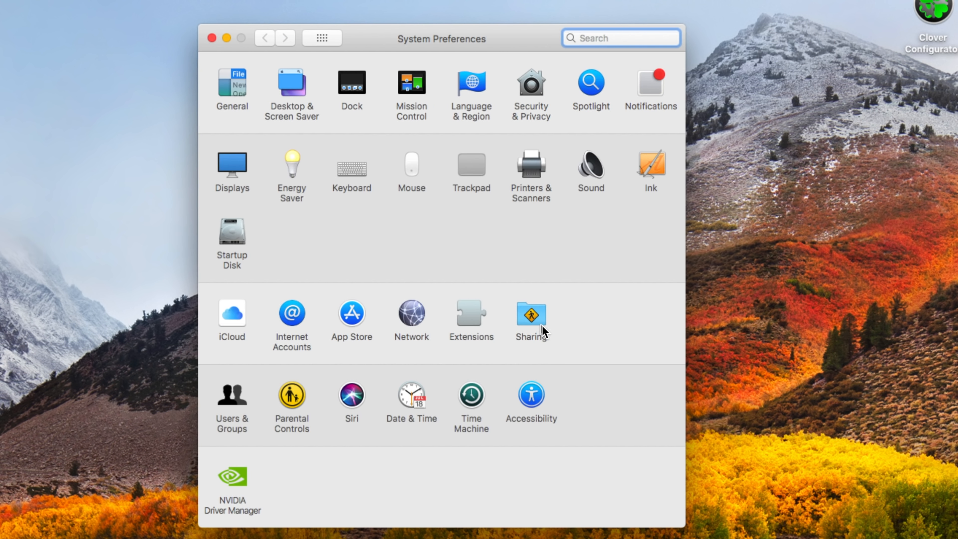
# In Sharing, enable Remote Management with observe, indicator, open/quit, delete/replace and copy permissions
pyautogui.click(541, 322)
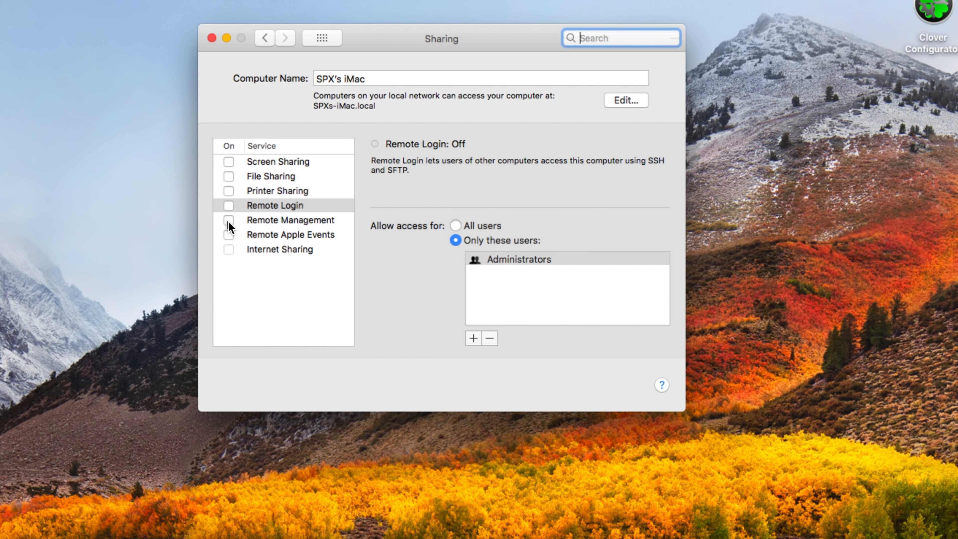
pyautogui.click(228, 220)
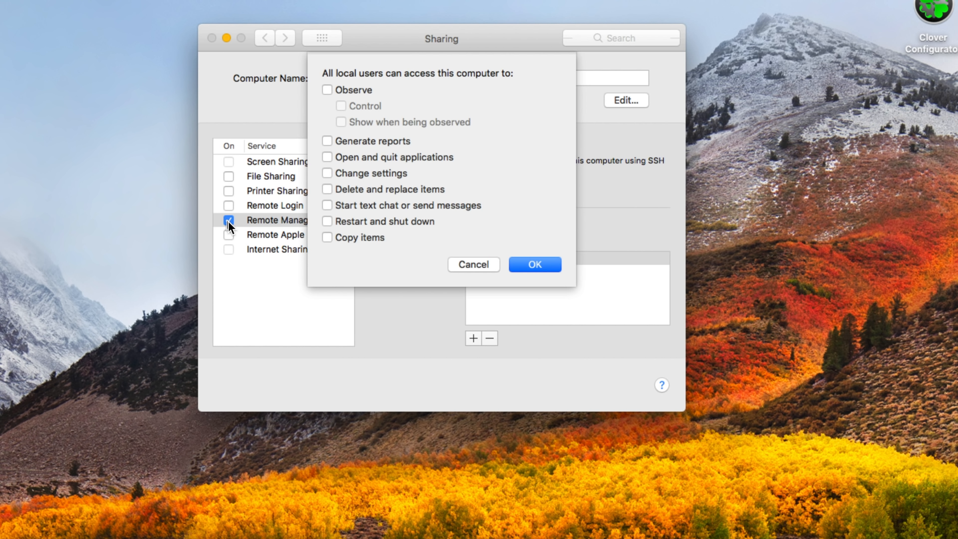
pyautogui.click(330, 86)
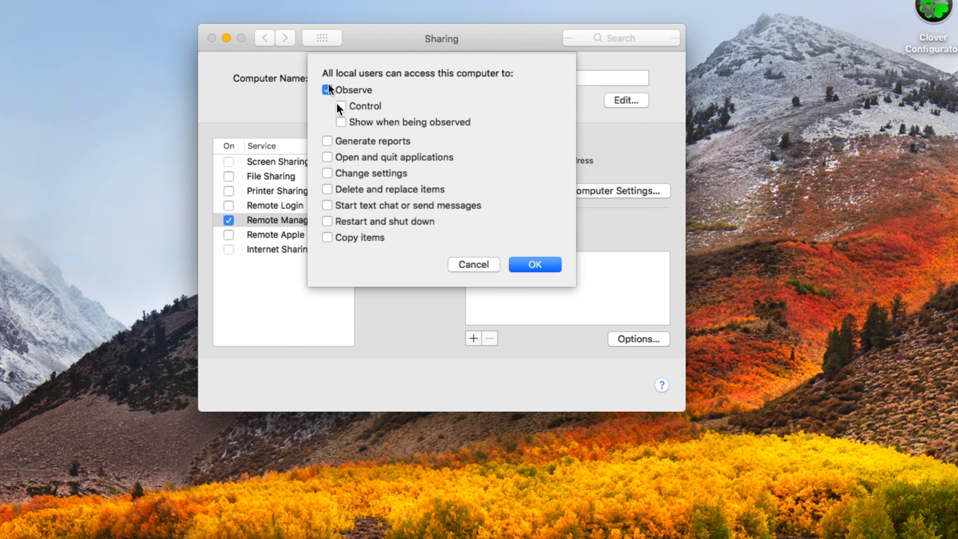
pyautogui.click(342, 121)
pyautogui.click(328, 158)
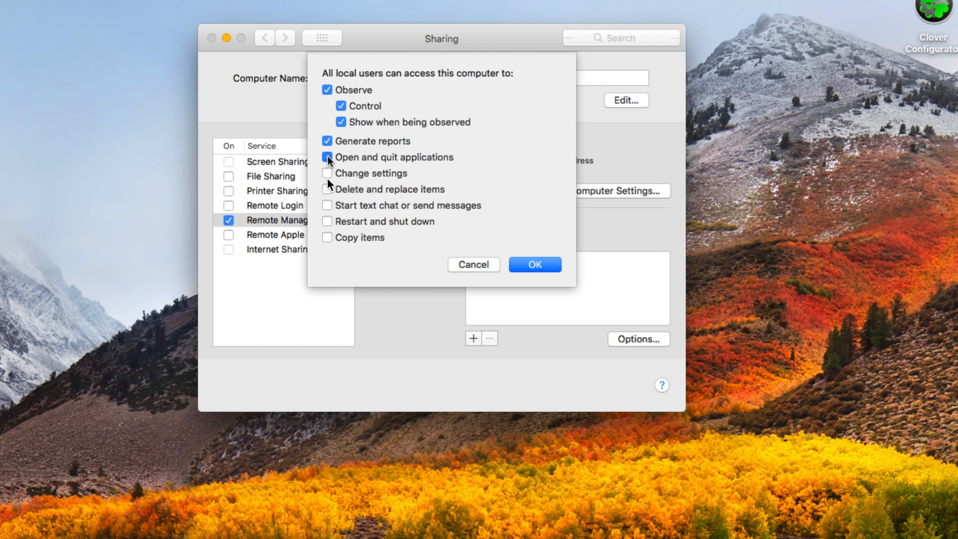
pyautogui.click(328, 189)
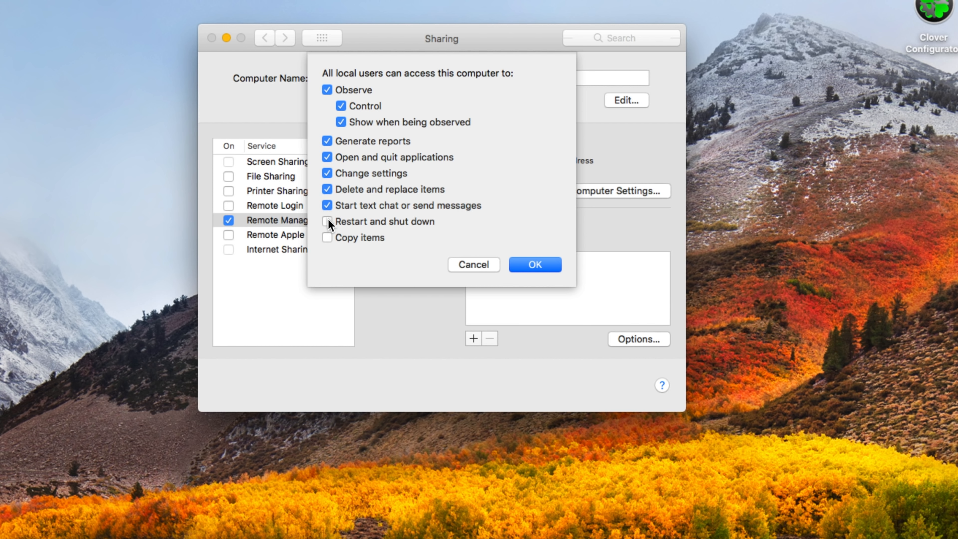
pyautogui.click(327, 236)
pyautogui.click(530, 266)
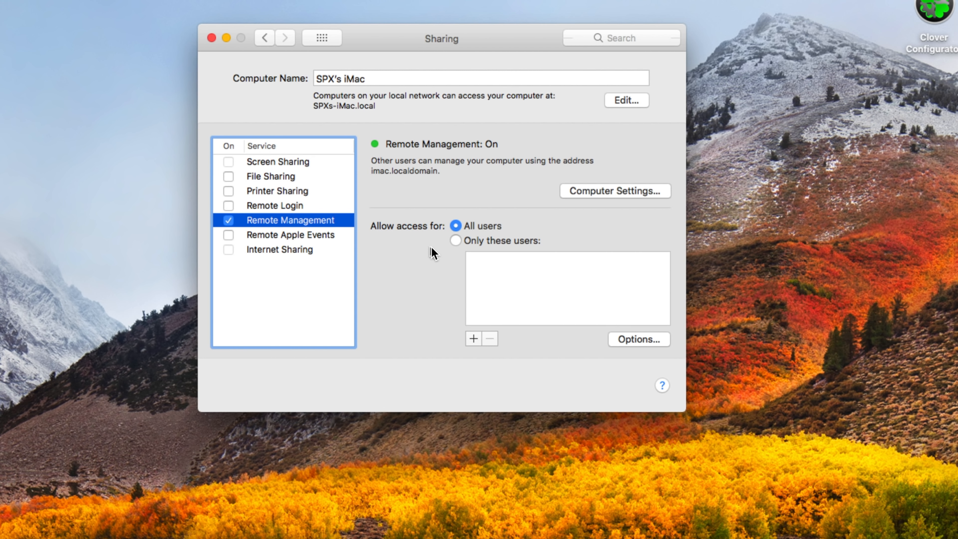
# Toggle Remote Login on and off, review File and Screen Sharing, then return to Remote Management
pyautogui.click(228, 206)
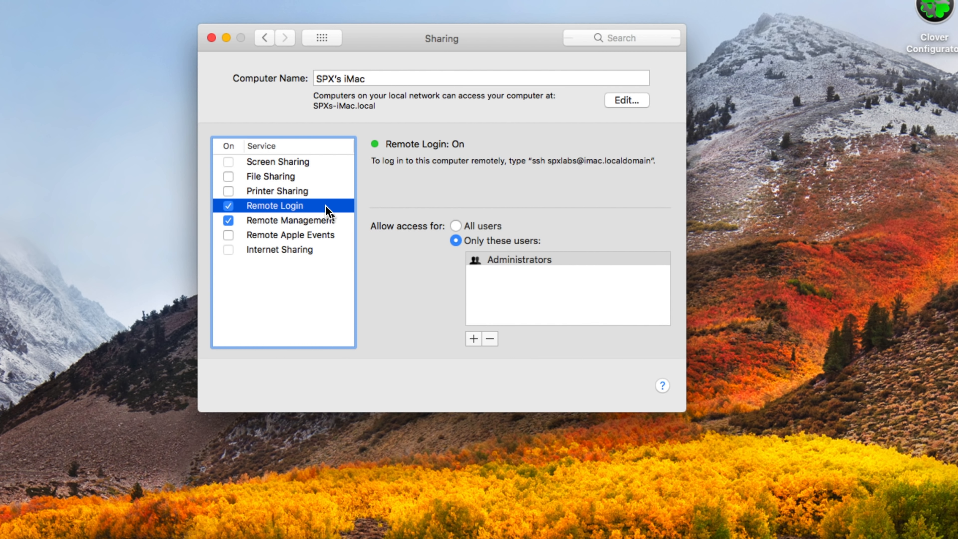
pyautogui.click(228, 205)
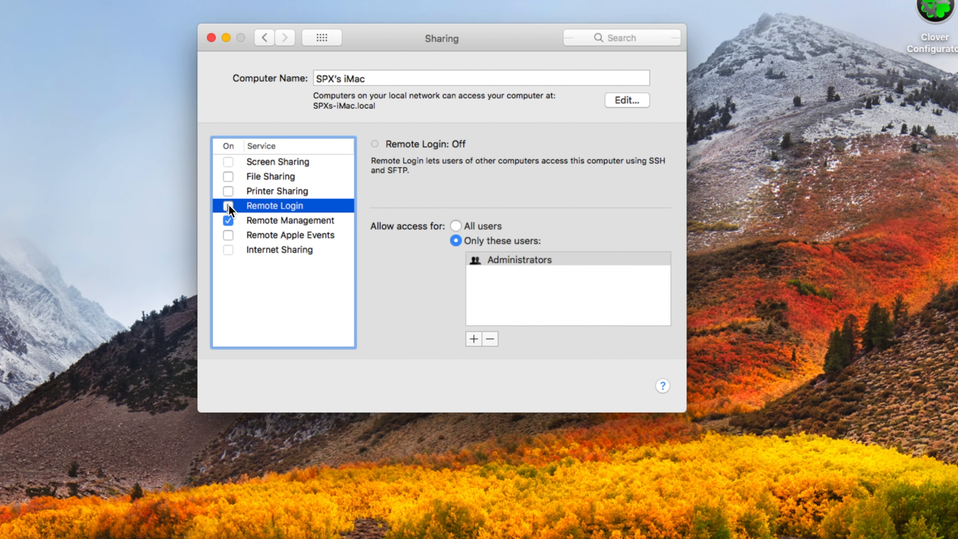
pyautogui.click(247, 174)
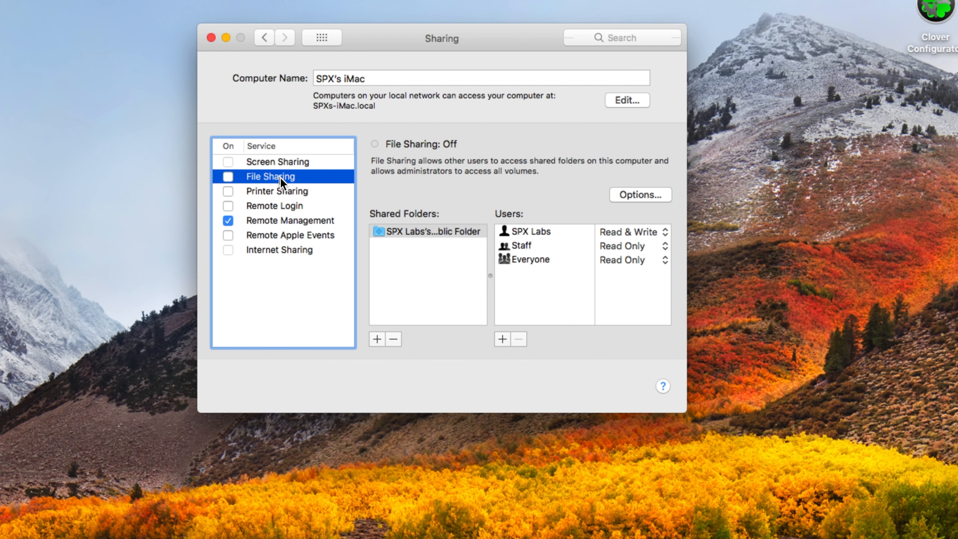
pyautogui.click(274, 165)
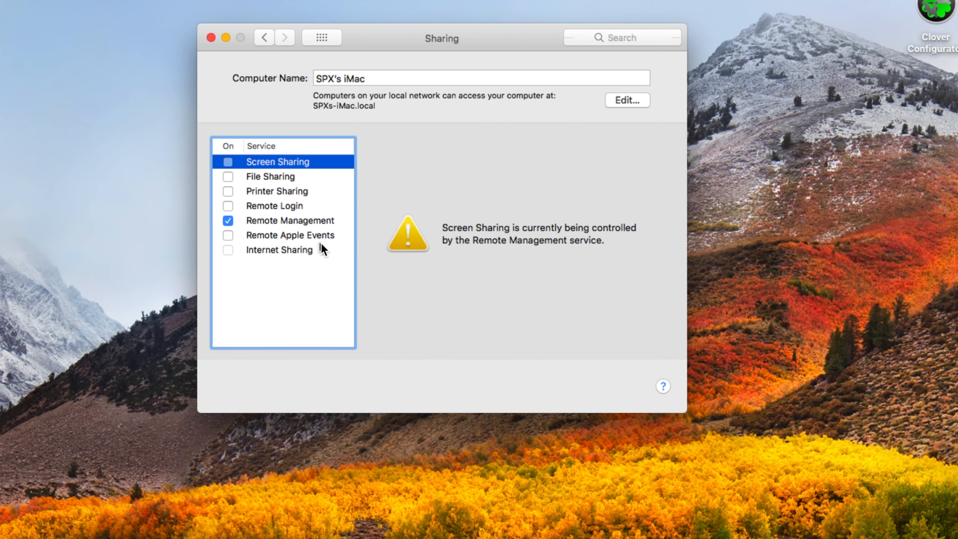
pyautogui.click(318, 223)
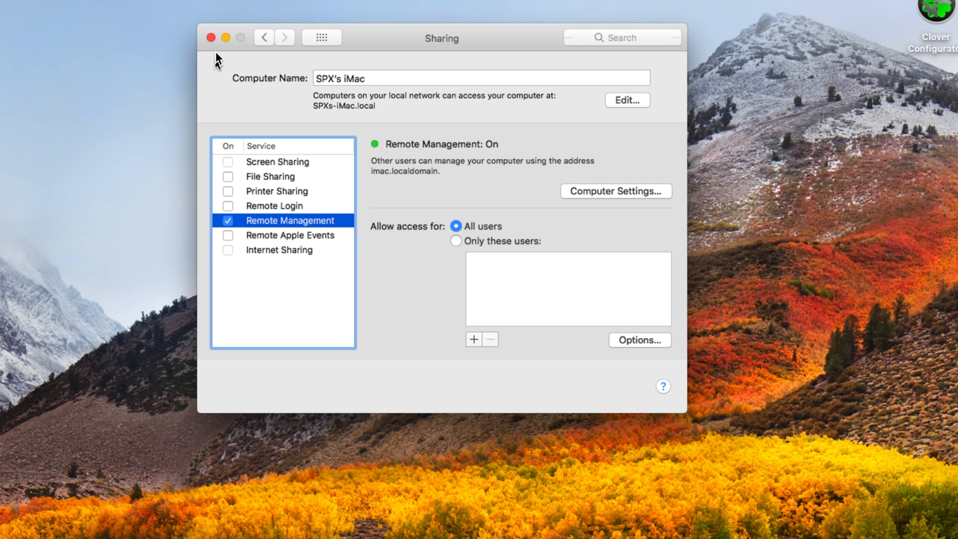
# Close System Preferences and shut down the Mac with 'Reopen windows' unticked
pyautogui.click(211, 38)
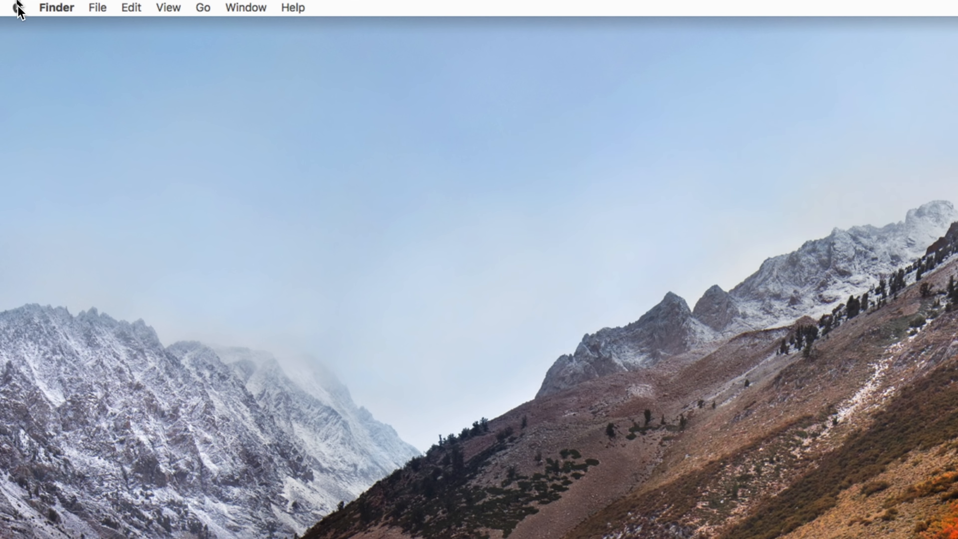
pyautogui.click(19, 8)
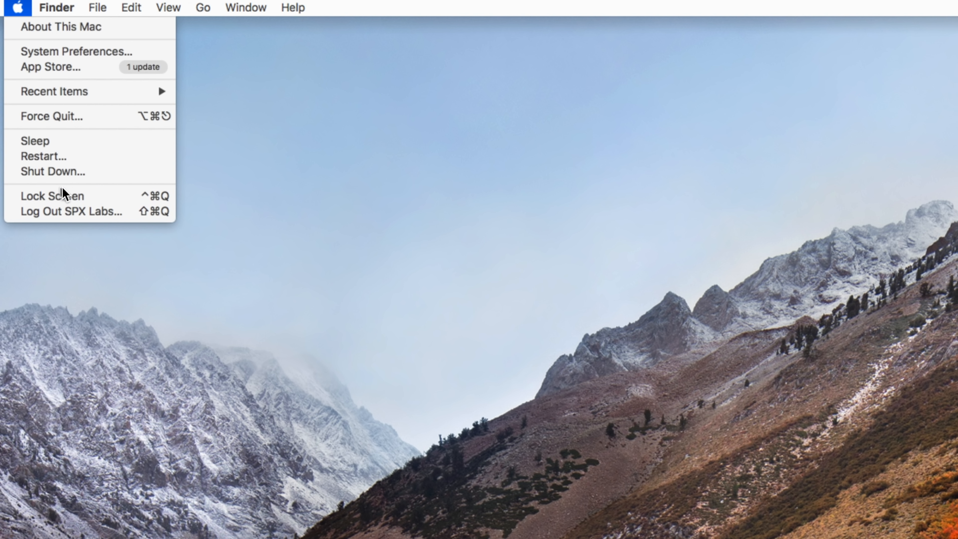
pyautogui.click(61, 174)
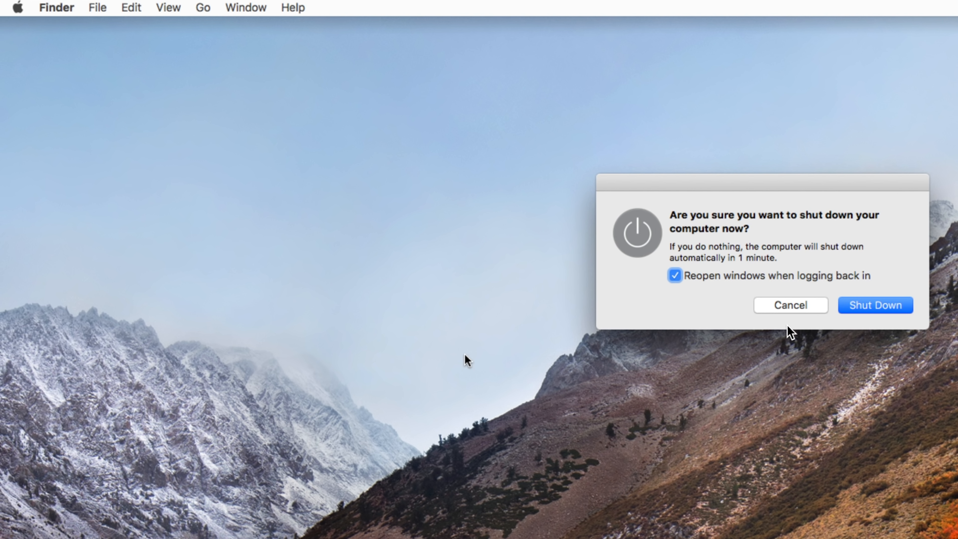
pyautogui.click(675, 275)
pyautogui.click(879, 309)
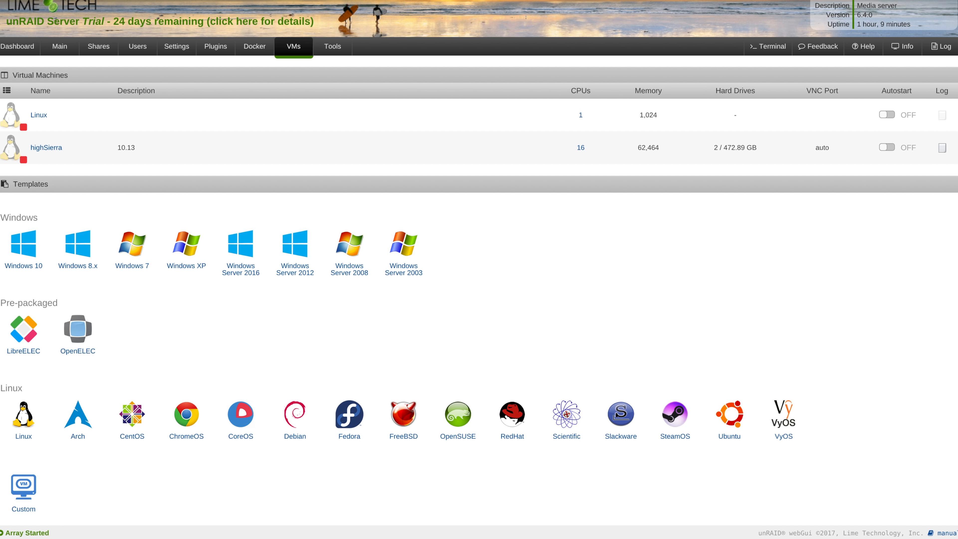
# Bring the saved nvidia XML text file forward and select its domain XML through the end
pyautogui.moveTo(557, 536)
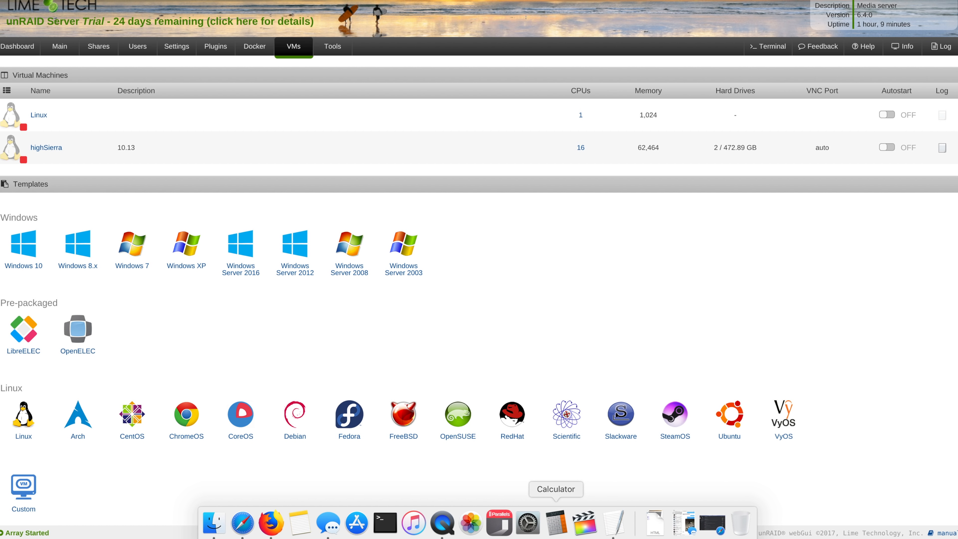
pyautogui.click(619, 526)
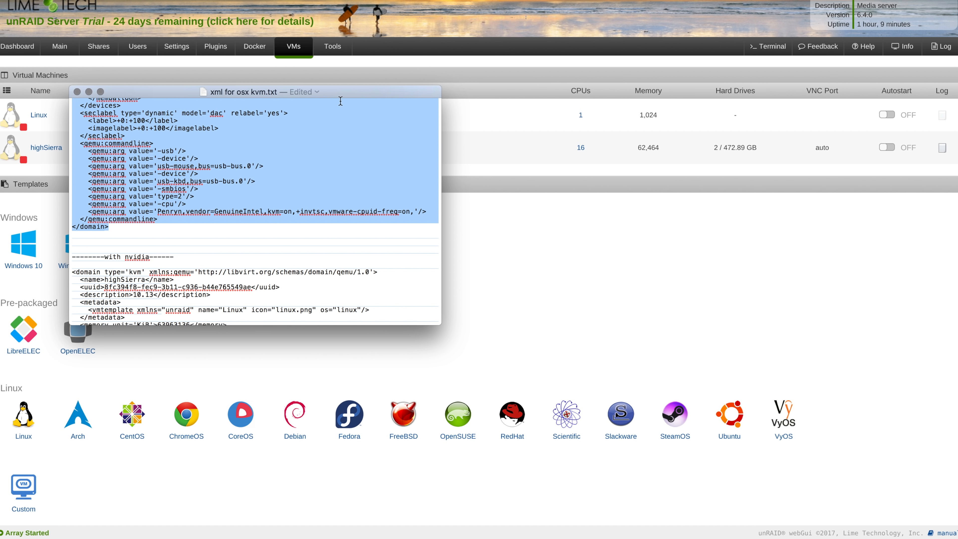
pyautogui.moveTo(340, 101); pyautogui.dragTo(589, 110)
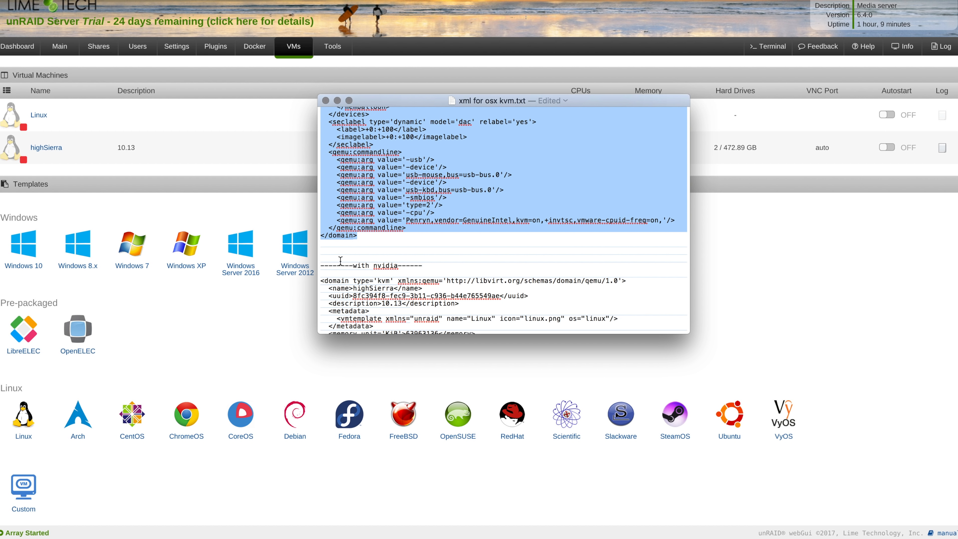
pyautogui.click(321, 280)
pyautogui.moveTo(321, 280); pyautogui.dragTo(358, 315)
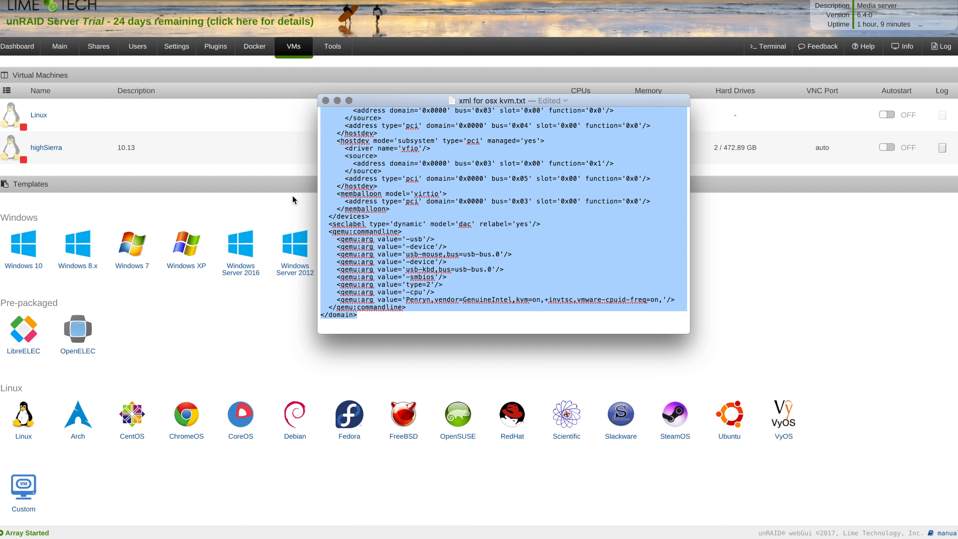
# Close the XML text file and open the highSierra VM's Edit XML page
pyautogui.click(325, 101)
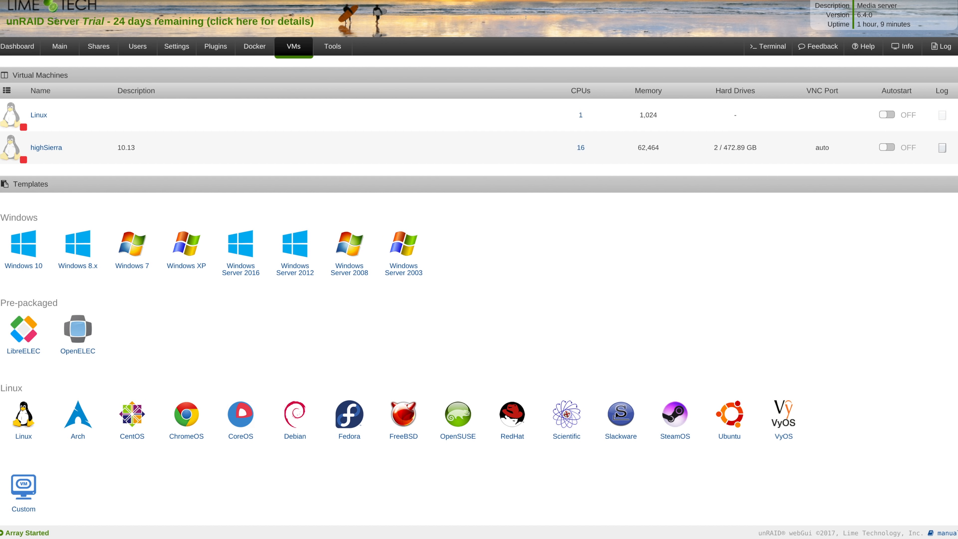
pyautogui.click(9, 152)
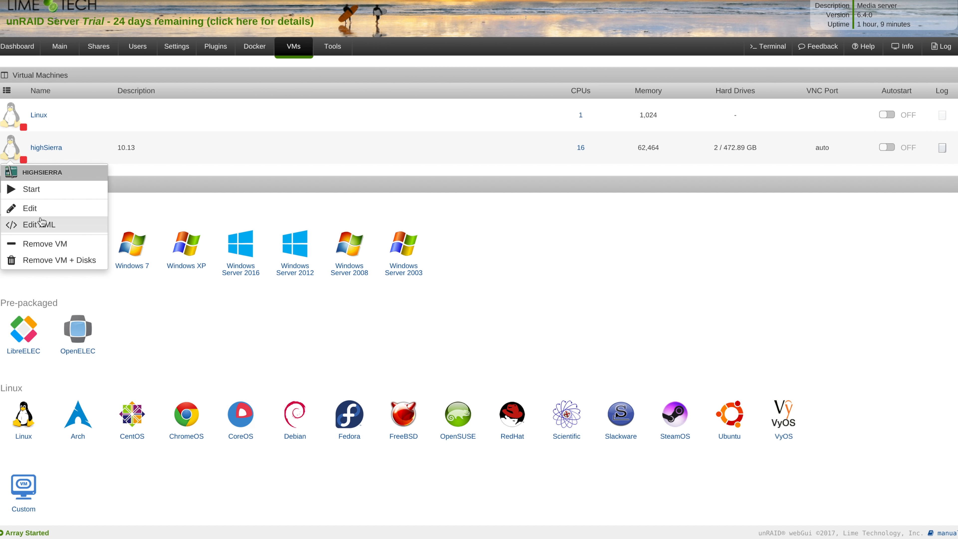
pyautogui.click(43, 225)
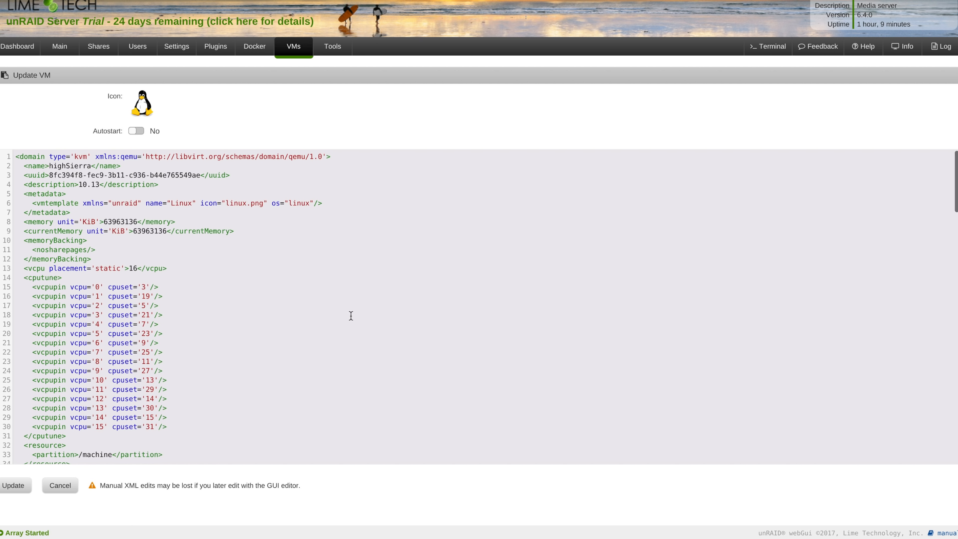
# Replace the highSierra XML with the pasted nvidia XML containing the GPU hostdev entries and save it
pyautogui.click(350, 316)
pyautogui.hotkey('ctrl', 'a')
pyautogui.press('Delete')
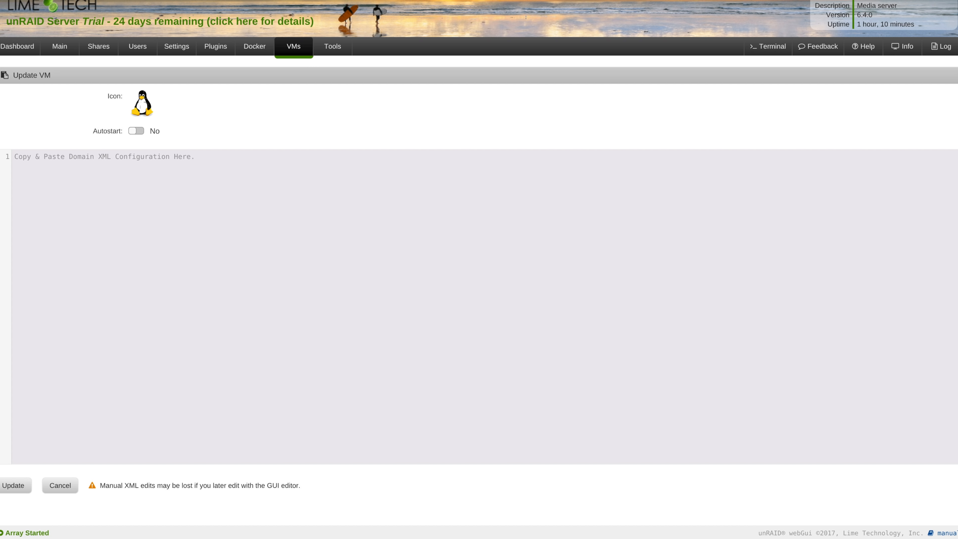
pyautogui.hotkey('ctrl', 'v')
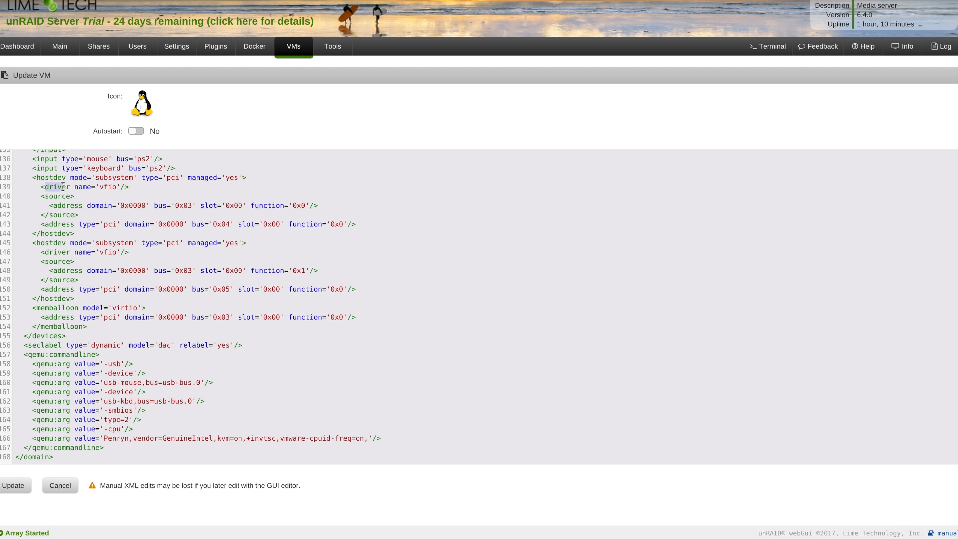
pyautogui.moveTo(28, 177); pyautogui.dragTo(90, 298)
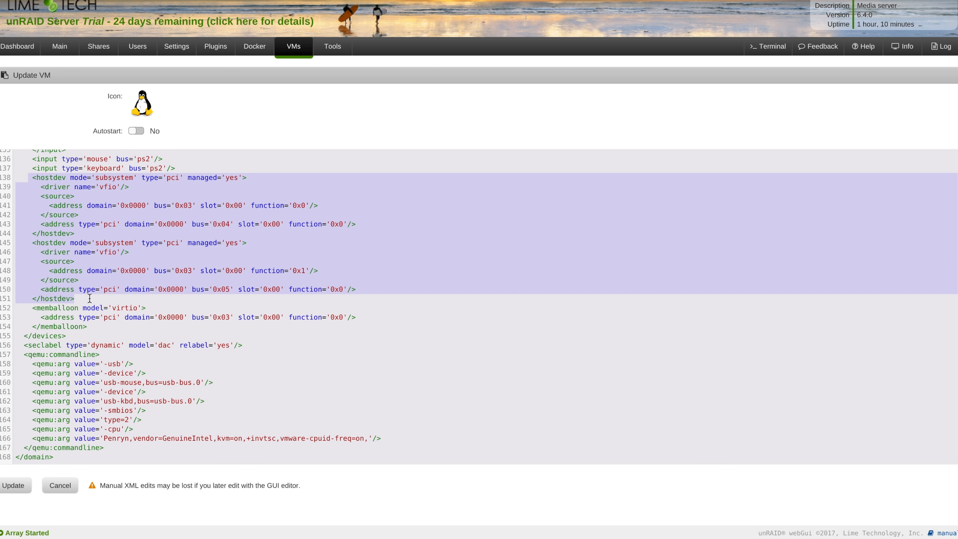
pyautogui.click(5, 486)
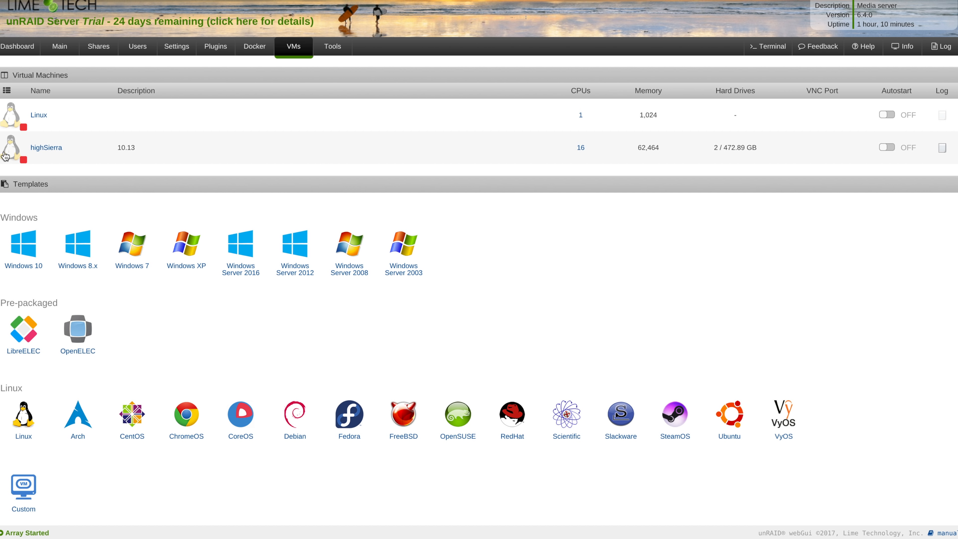
# Start the highSierra VM from its icon menu
pyautogui.click(5, 156)
pyautogui.click(24, 191)
pyautogui.click(14, 151)
pyautogui.click(152, 168)
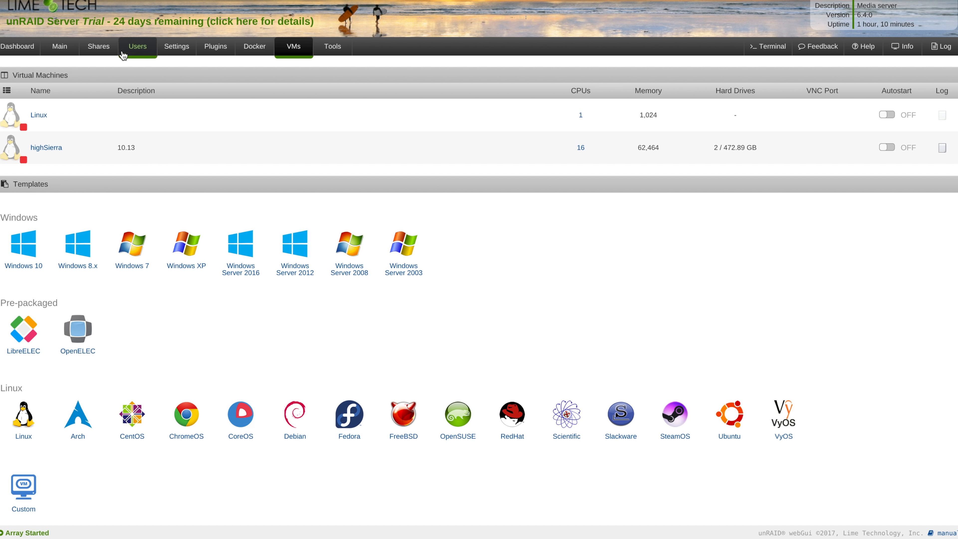
pyautogui.click(137, 46)
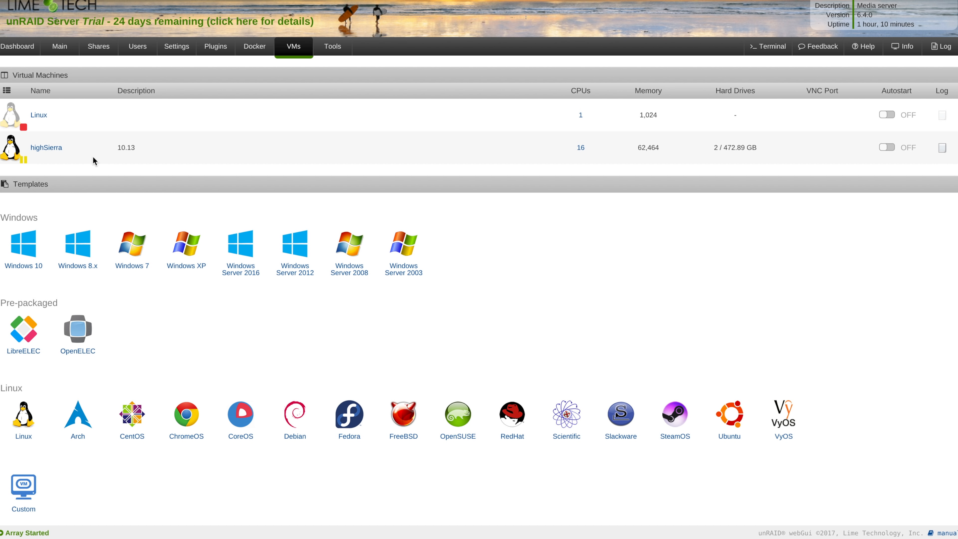
# Attempt to resume the paused highSierra VM, dismiss the execution error, and force-stop it
pyautogui.click(13, 147)
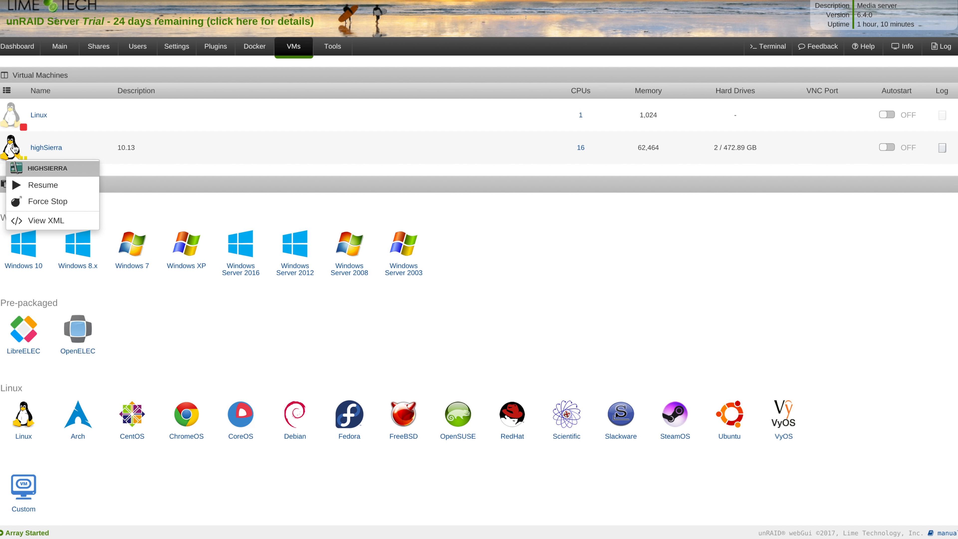
pyautogui.click(43, 185)
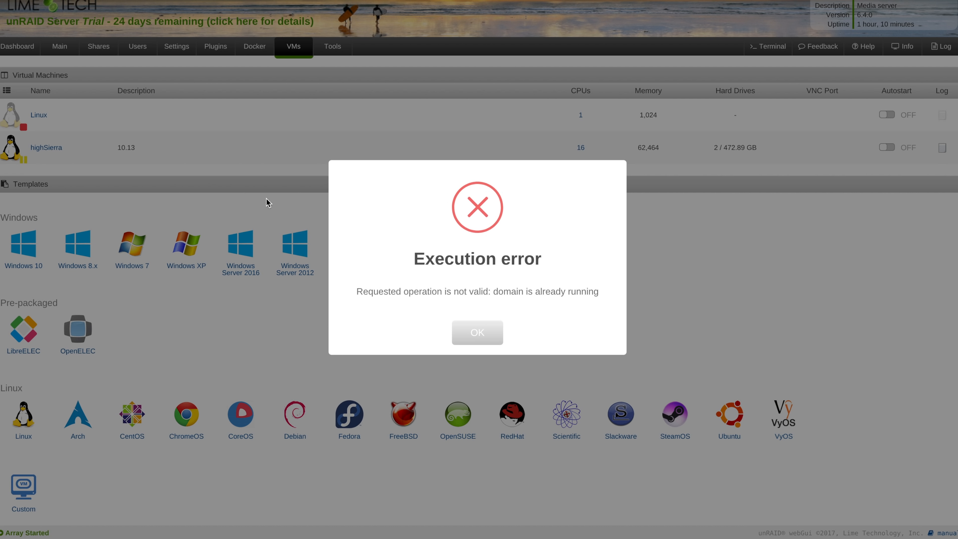
pyautogui.click(477, 333)
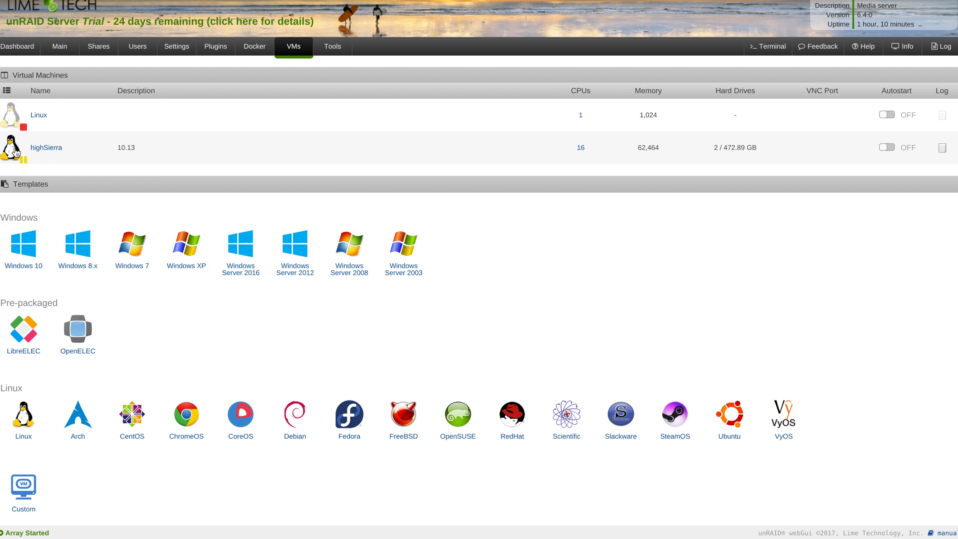
pyautogui.click(15, 152)
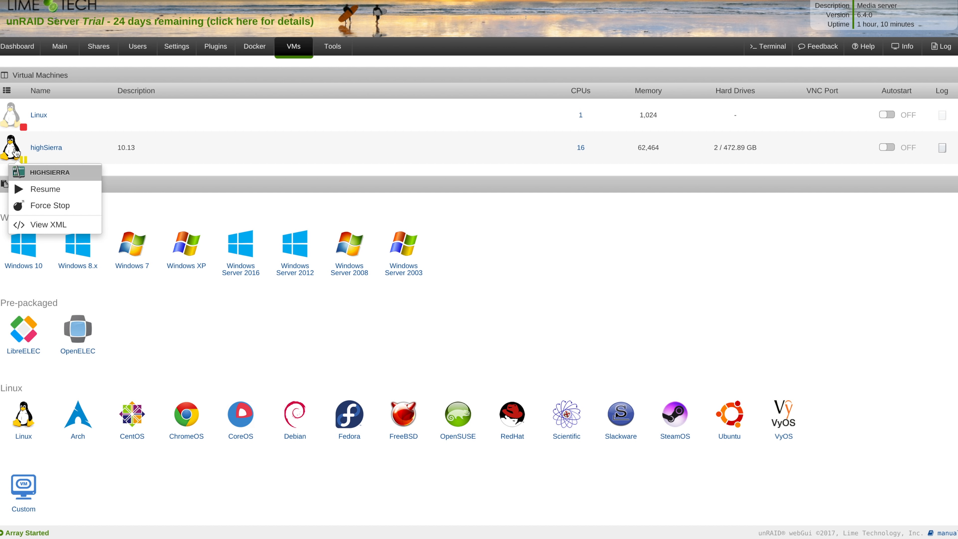
pyautogui.click(56, 202)
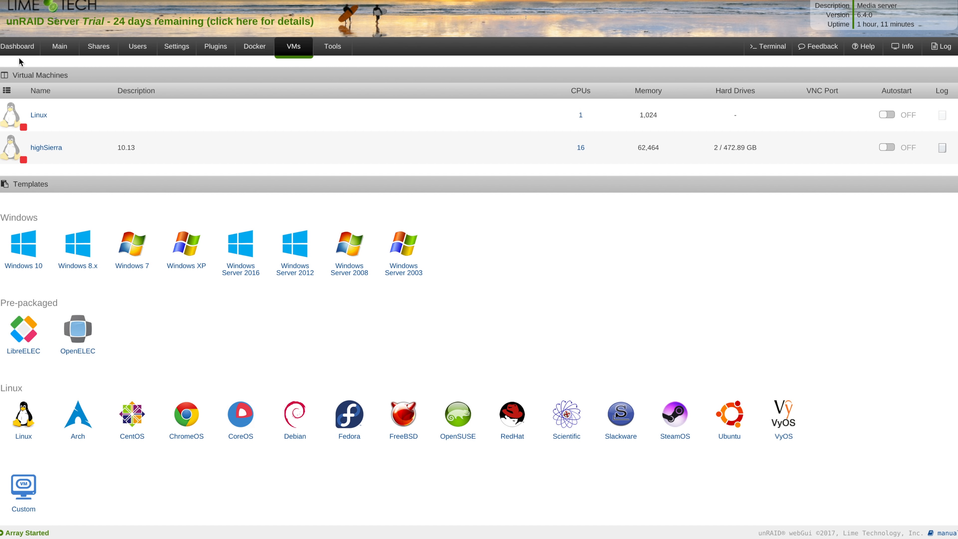
# Go from Dashboard to Main and stop the array, confirming with OK
pyautogui.click(21, 48)
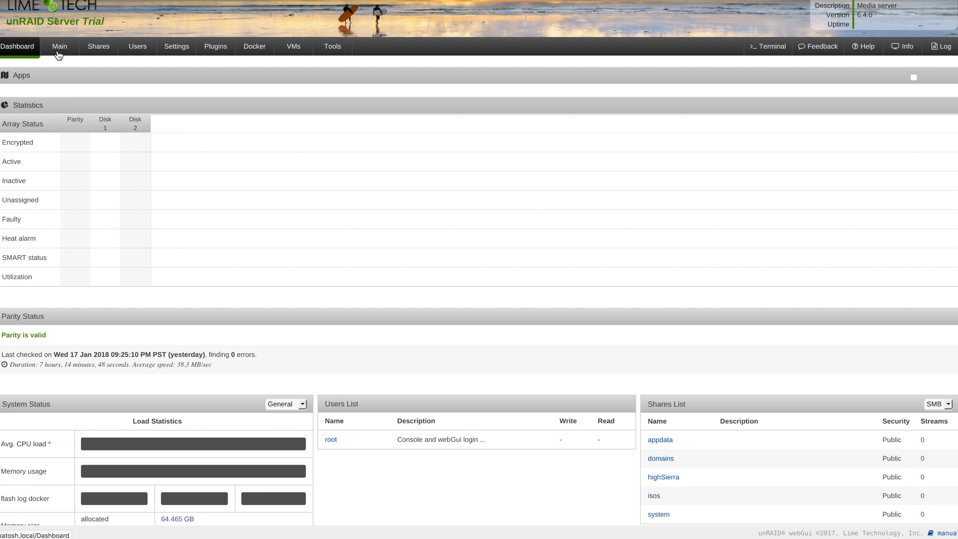
pyautogui.click(70, 49)
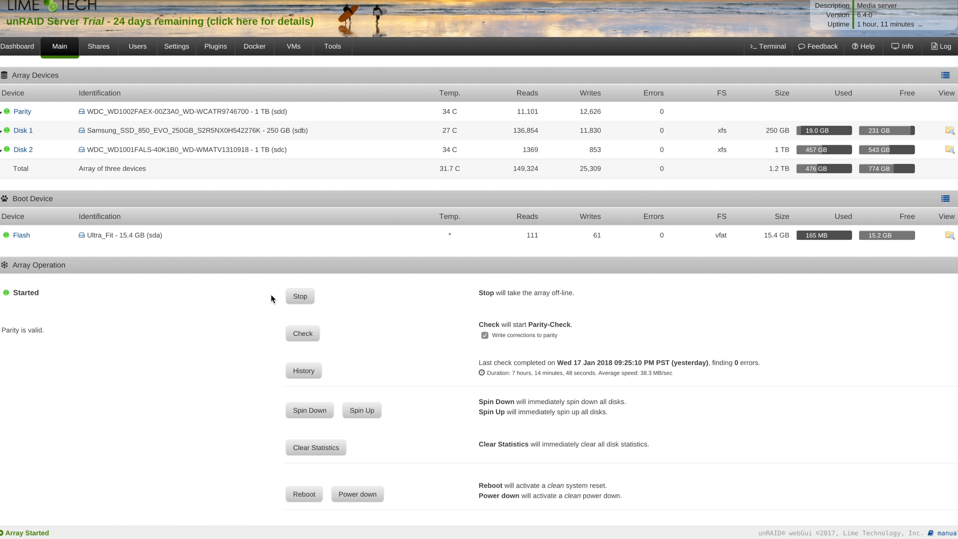
pyautogui.click(300, 298)
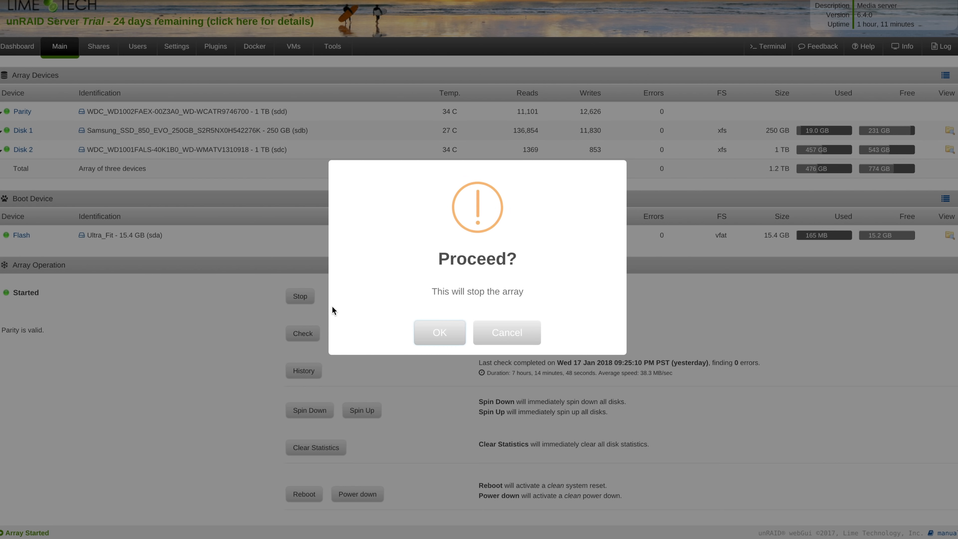
pyautogui.click(438, 334)
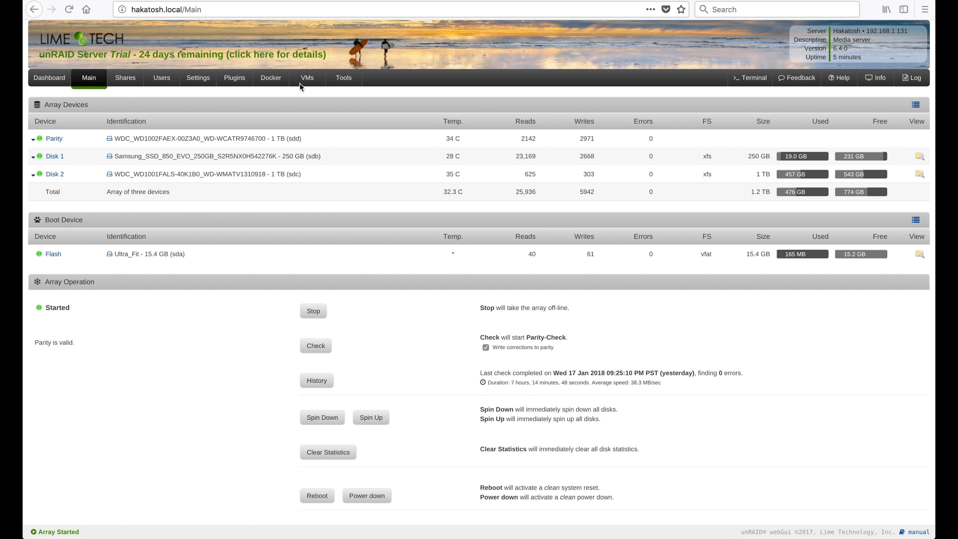
pyautogui.click(307, 85)
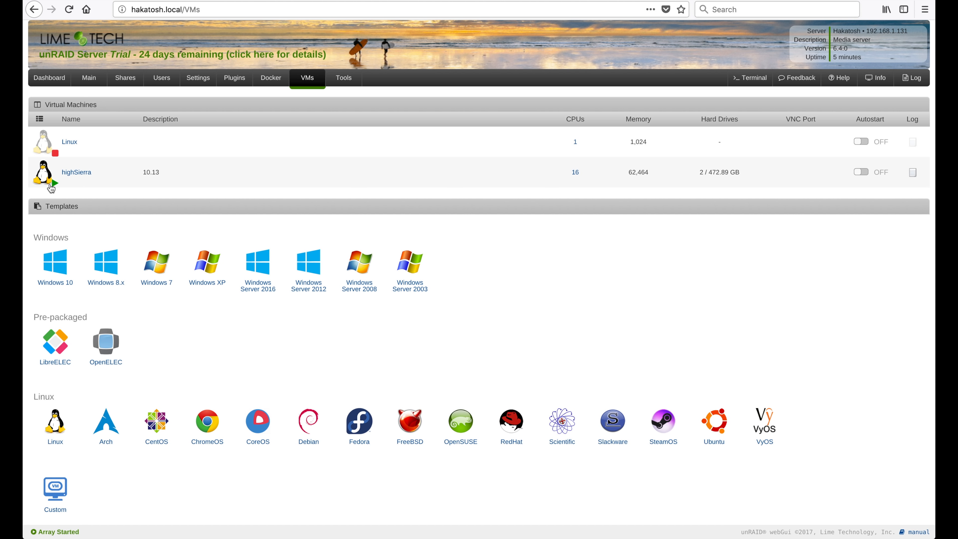
pyautogui.click(51, 183)
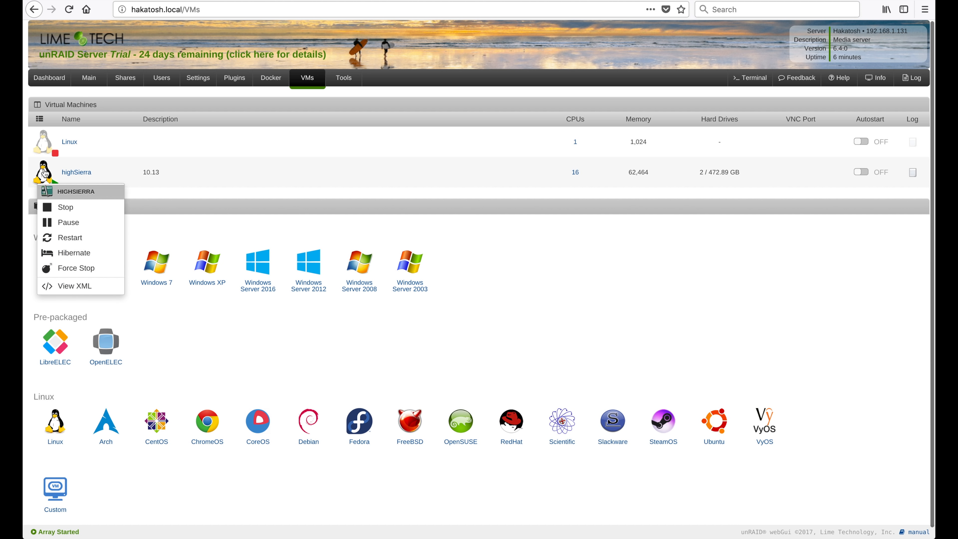
pyautogui.click(192, 193)
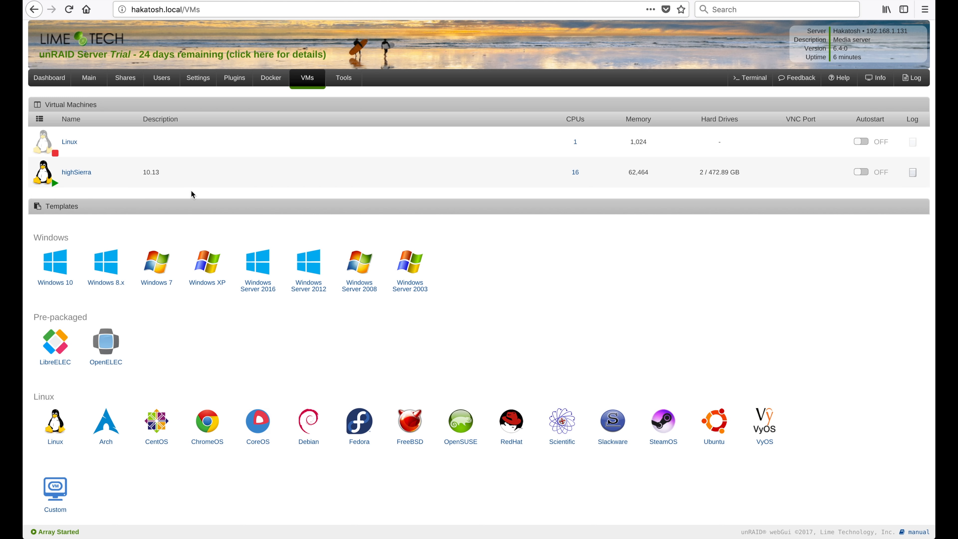
pyautogui.click(43, 174)
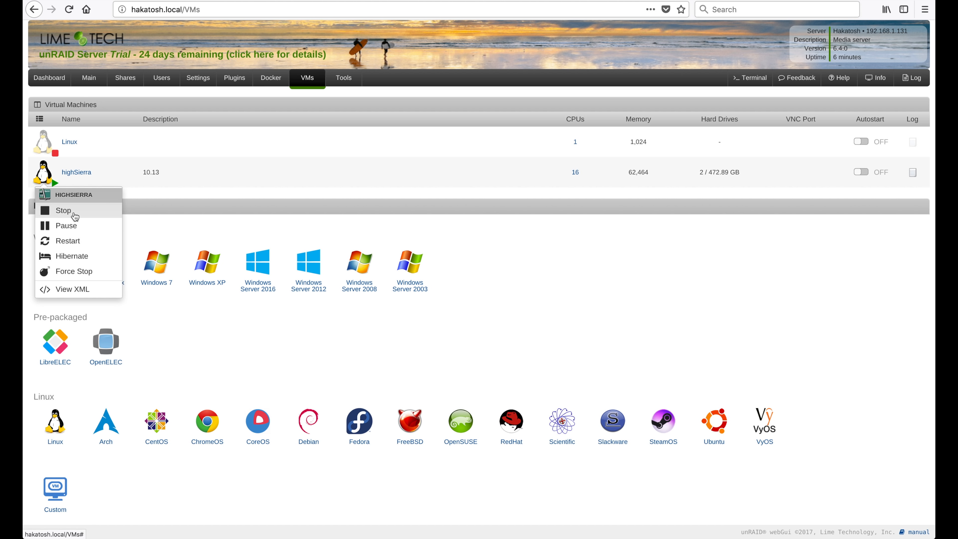
pyautogui.click(281, 217)
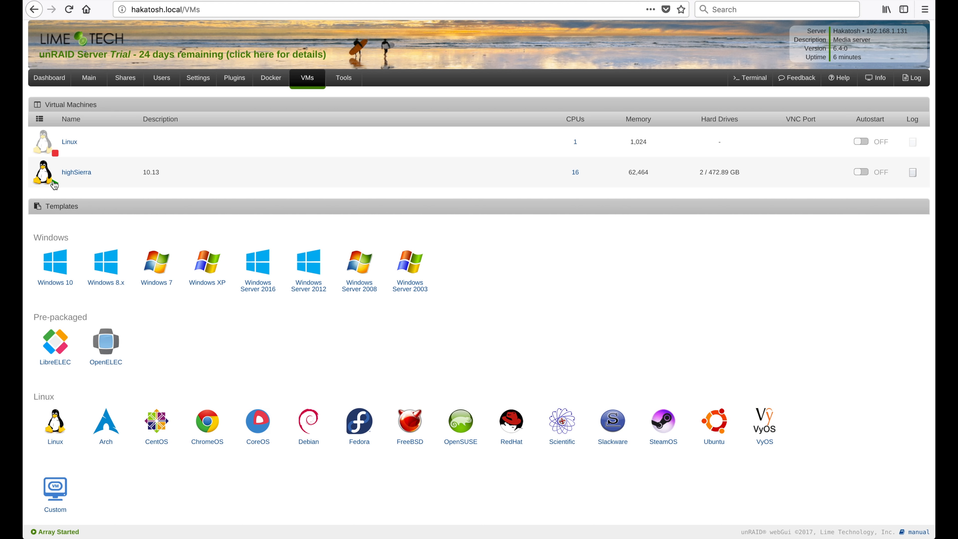
pyautogui.click(42, 177)
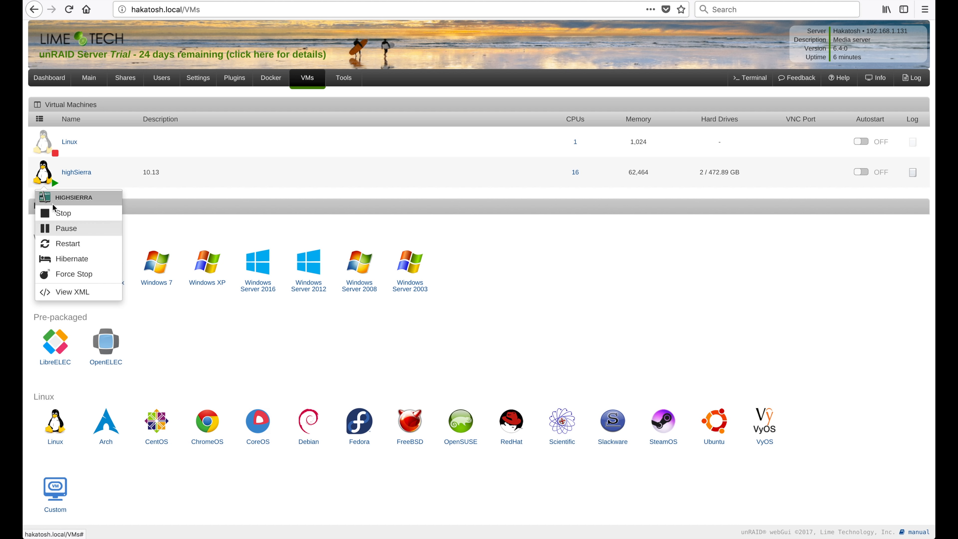
pyautogui.click(277, 224)
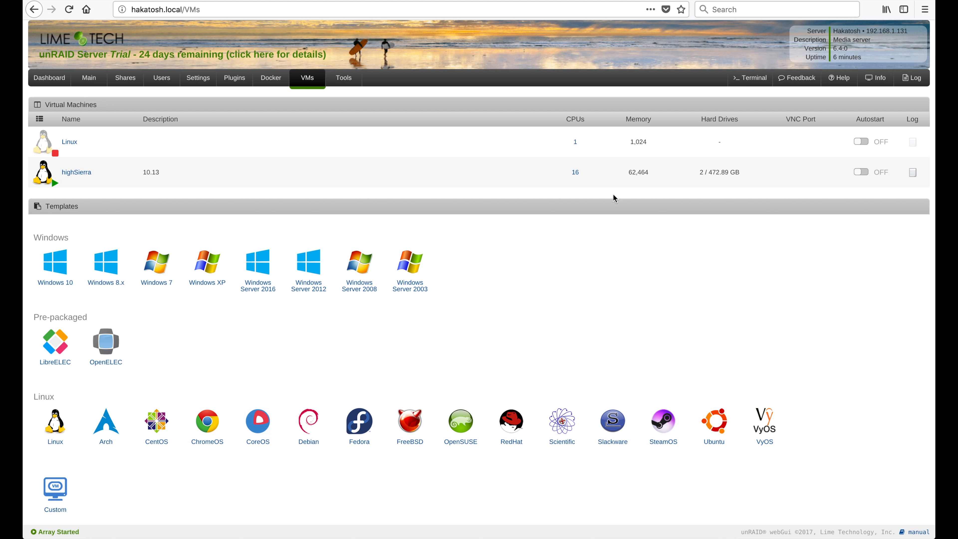
# In Finder, browse Noble > Network to SPX's iMac and start Share Screen
pyautogui.moveTo(300, 532)
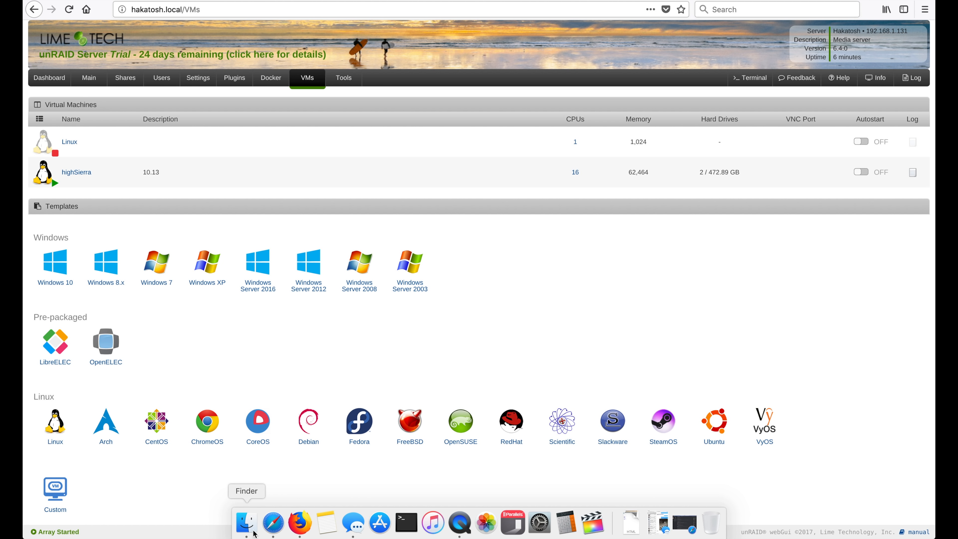
pyautogui.click(247, 522)
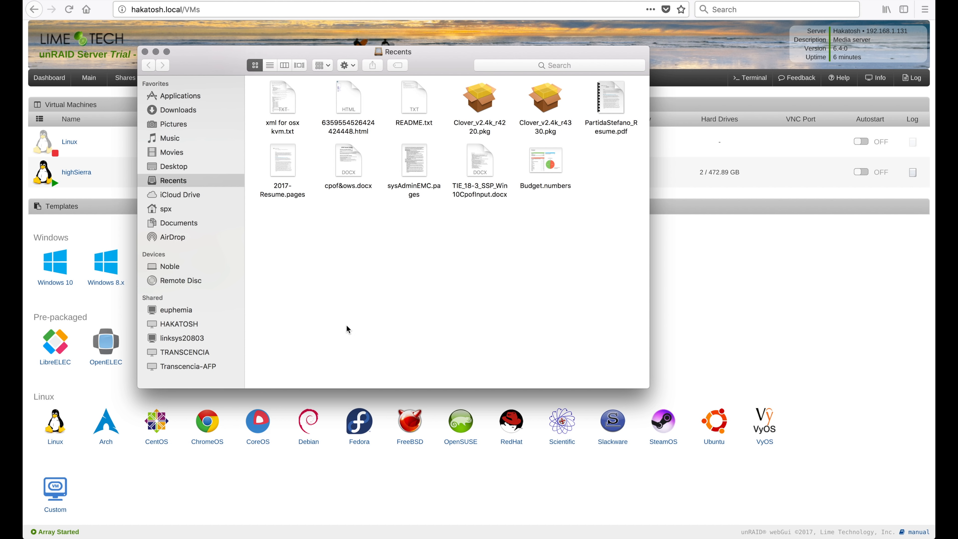
pyautogui.click(170, 270)
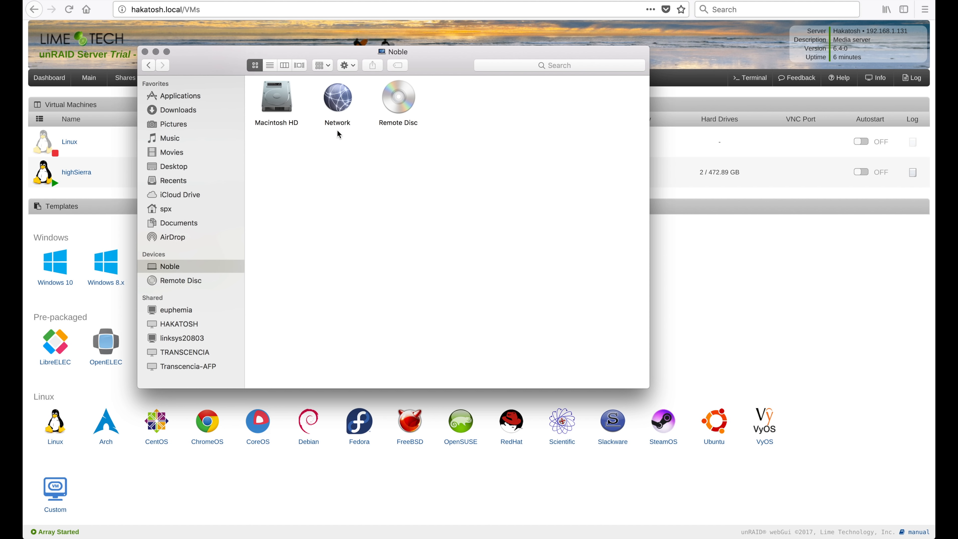
pyautogui.doubleClick(347, 107)
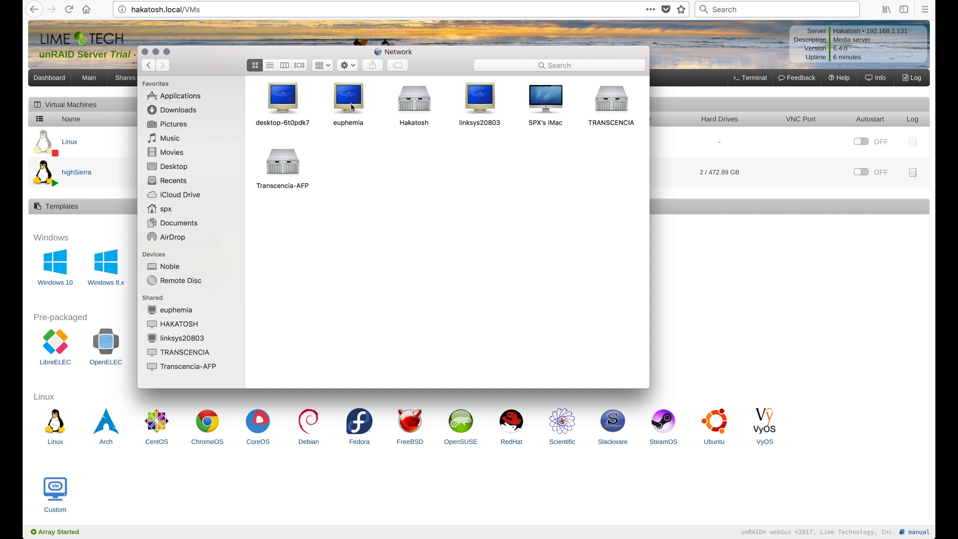
pyautogui.doubleClick(541, 103)
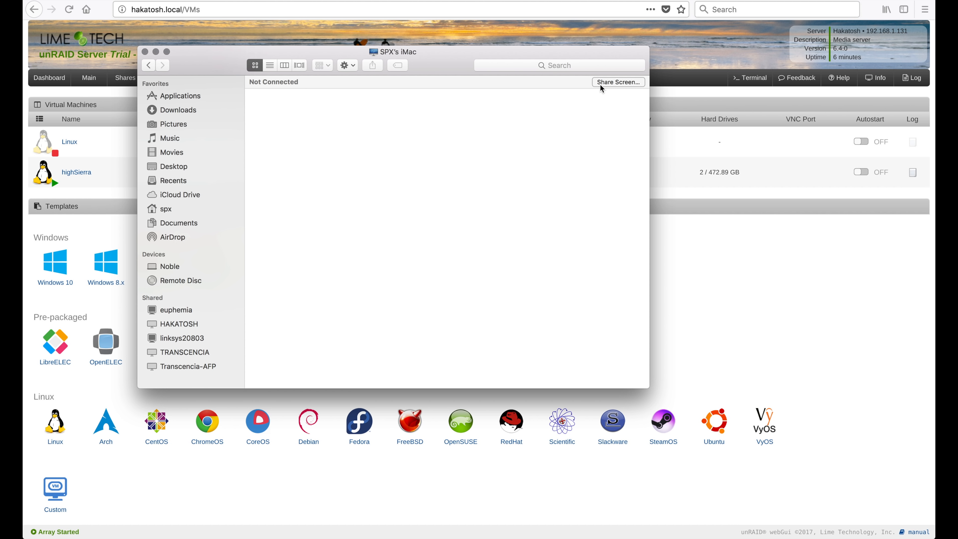
pyautogui.click(604, 83)
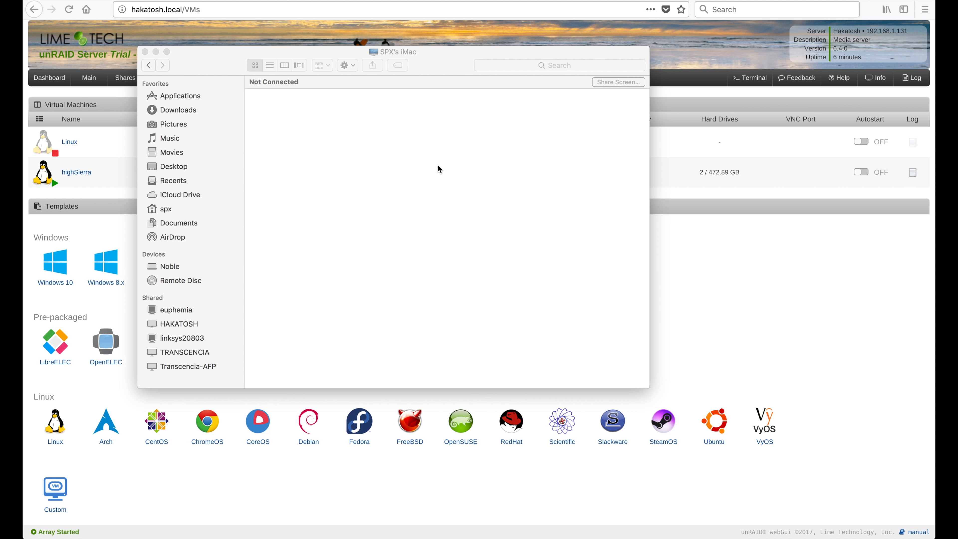
# Enter the account name and password and connect
pyautogui.write('spxlabs')
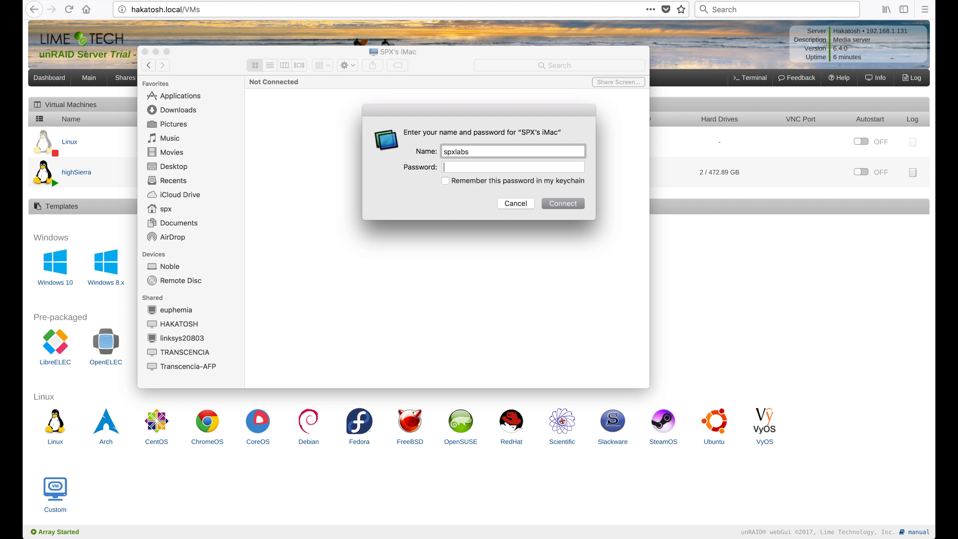
pyautogui.press('Tab')
pyautogui.write('•••••••••••••')
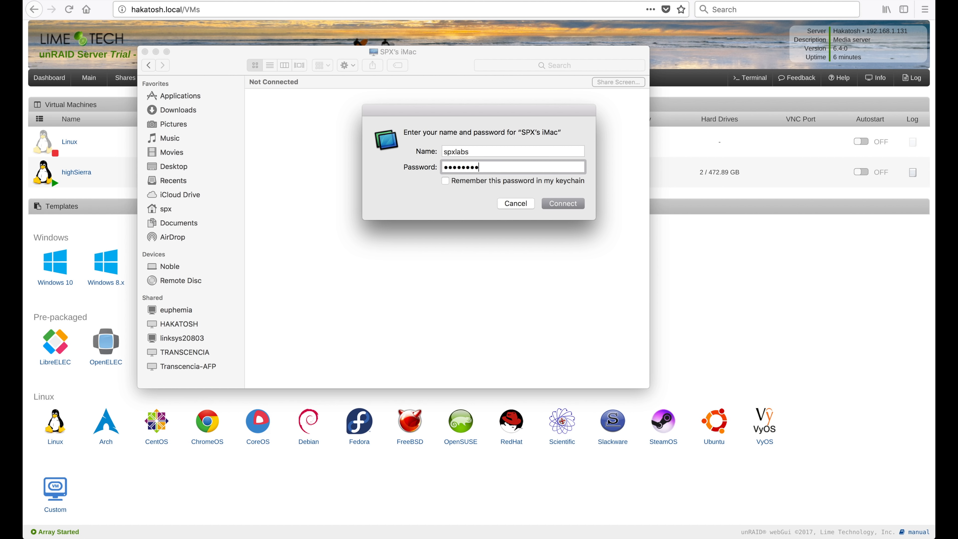
pyautogui.press('Return')
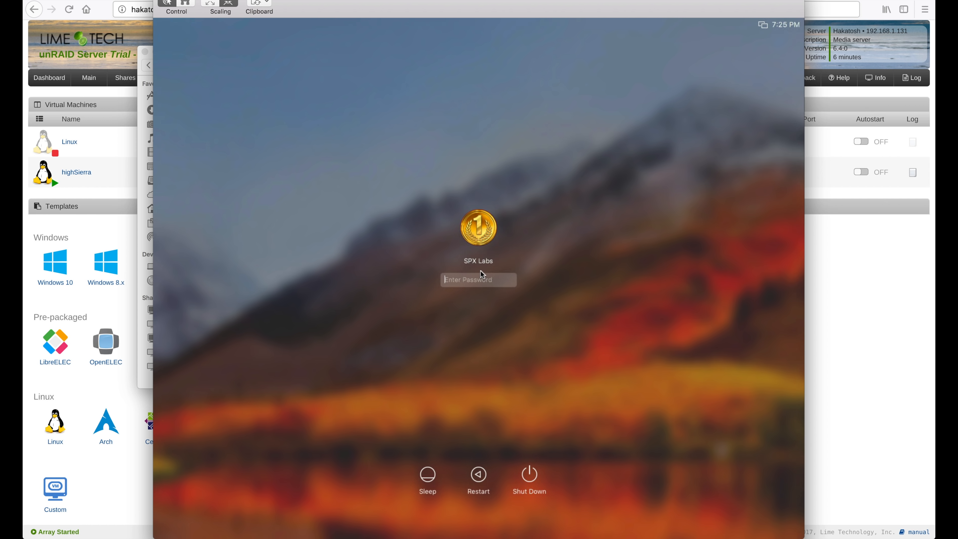
# Log in to the remote Mac's user account with its password
pyautogui.write('•')
pyautogui.write('••••••')
pyautogui.press('Return')
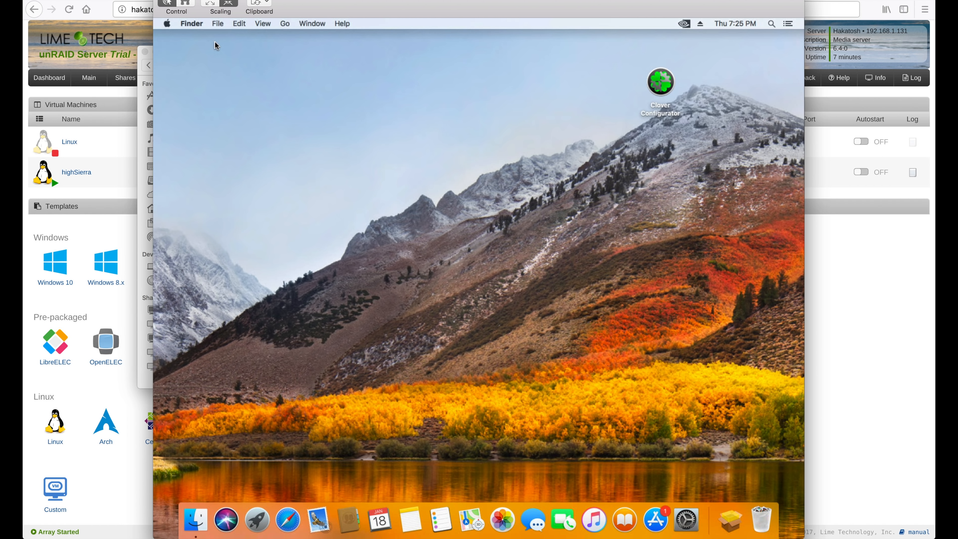
# Adjust Screen Sharing scaling so the High Sierra desktop fits inside the window
pyautogui.click(210, 4)
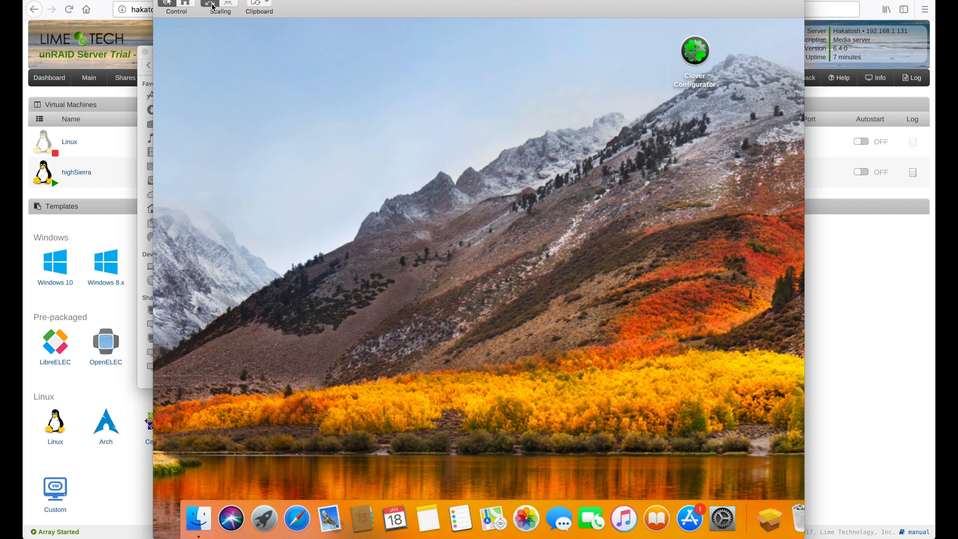
pyautogui.click(228, 3)
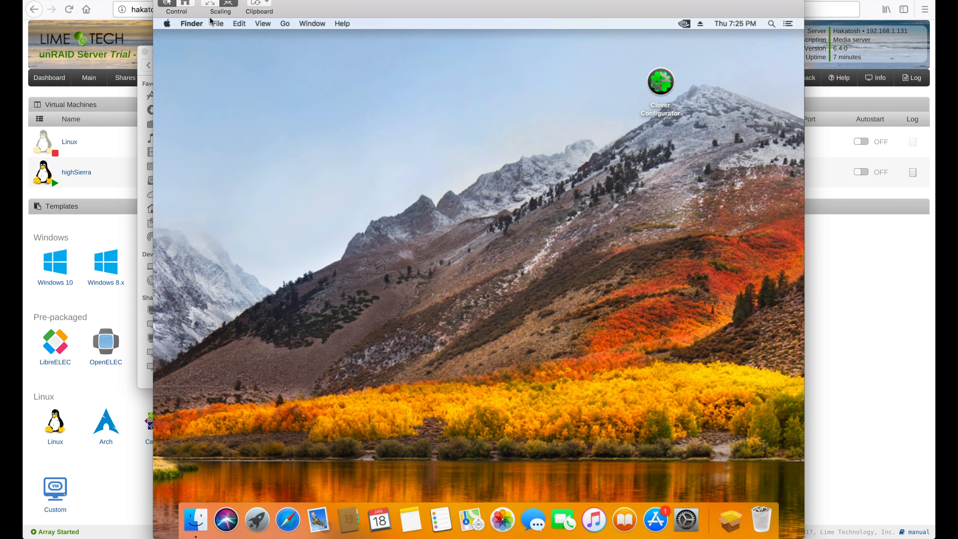
pyautogui.click(198, 1)
pyautogui.click(230, 13)
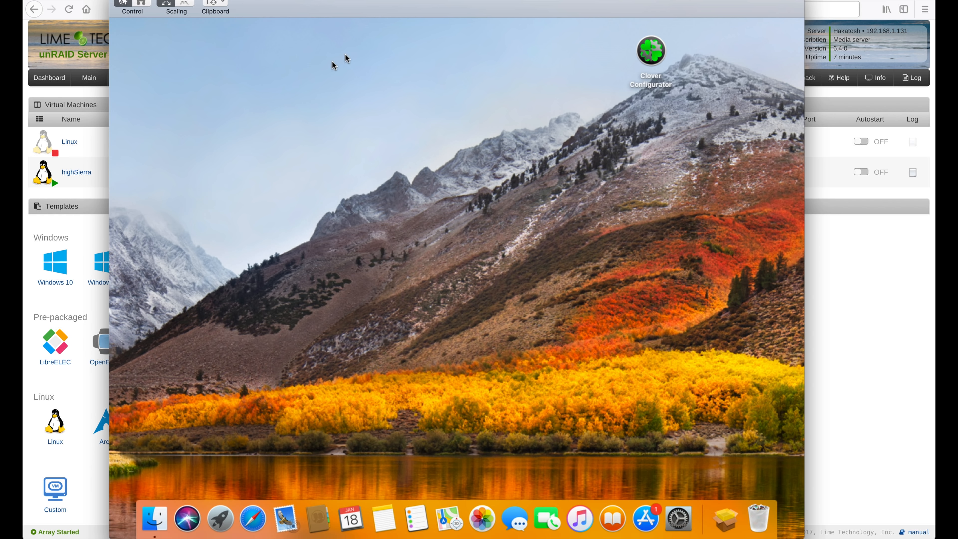
pyautogui.click(186, 4)
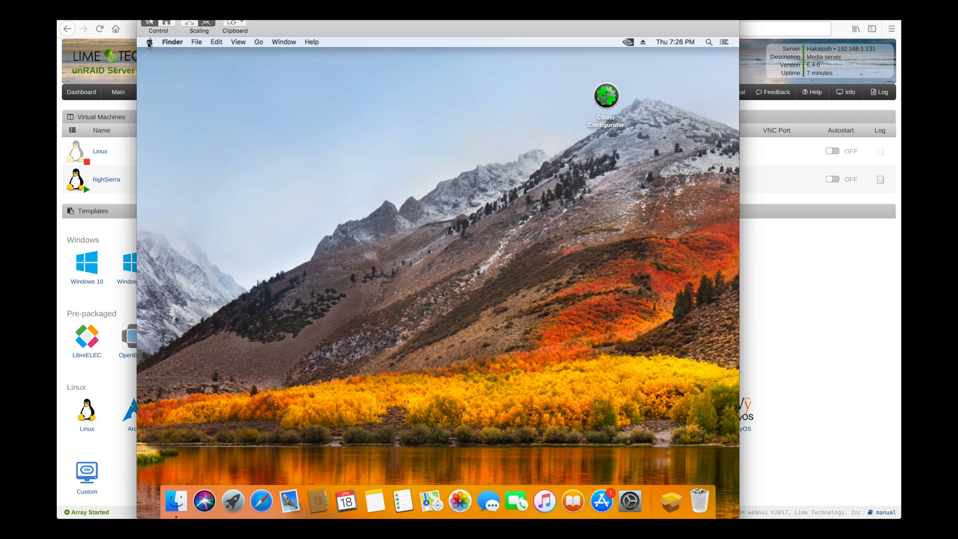
# Open the Displays pane in the remote Mac's System Preferences
pyautogui.click(149, 43)
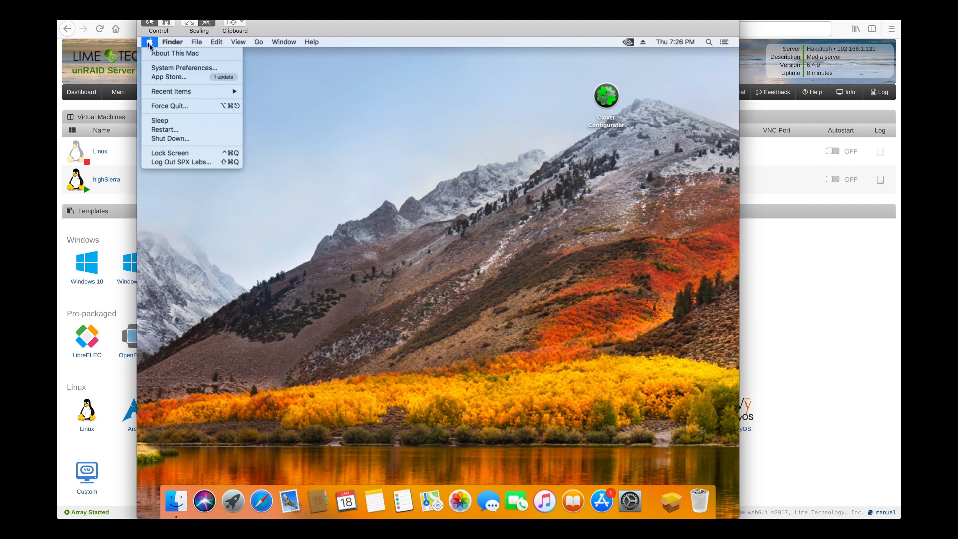
pyautogui.click(204, 68)
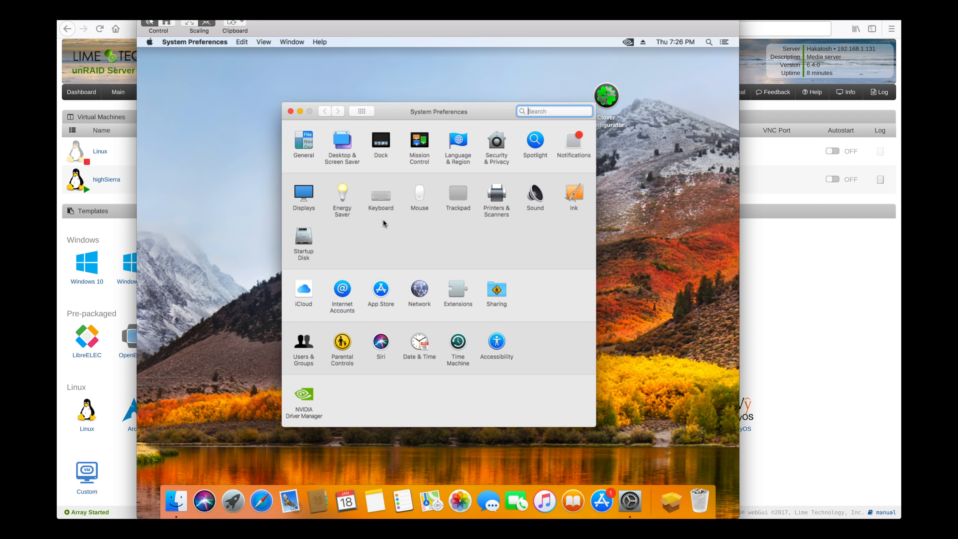
pyautogui.click(307, 196)
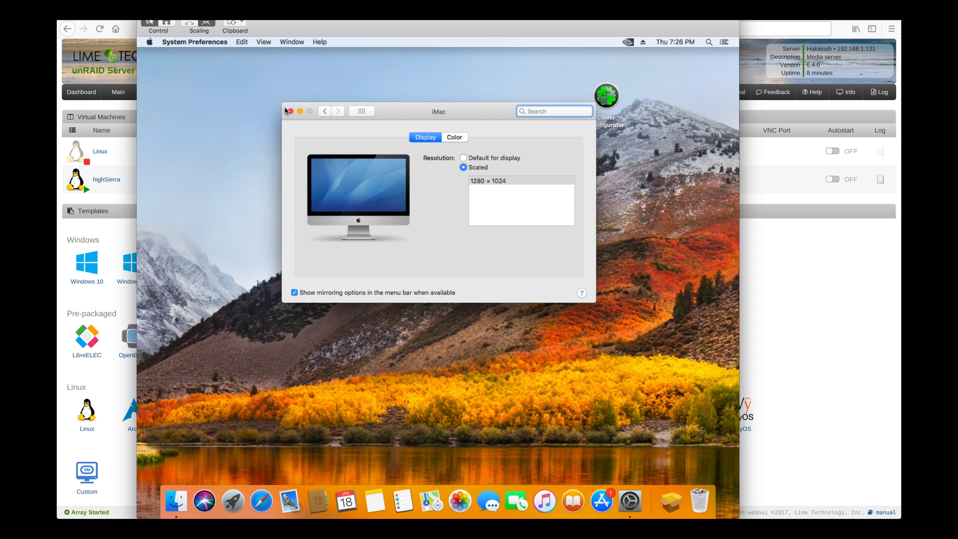
# Confirm About This Mac lists the NVIDIA GeForce GTX 1050, then set resolution to Default for display
pyautogui.click(149, 42)
pyautogui.click(174, 53)
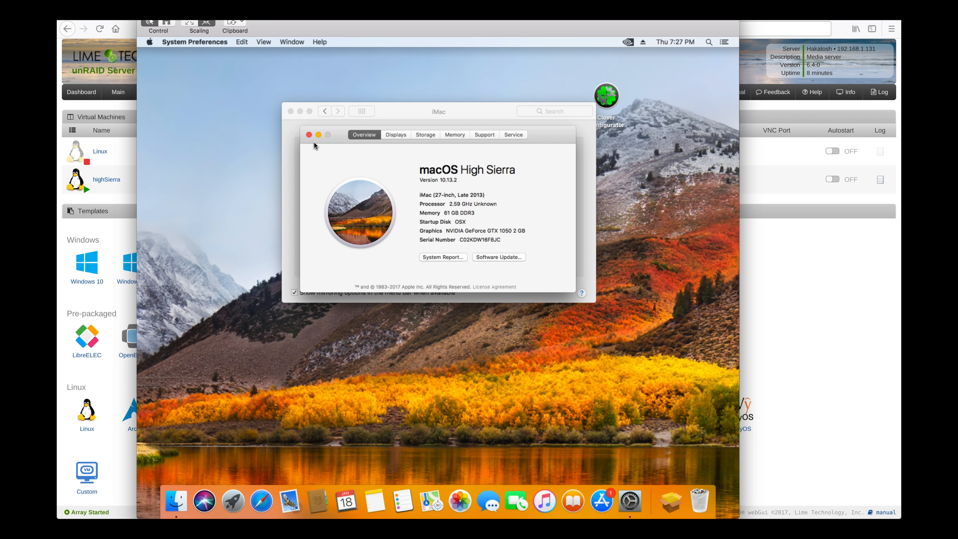
pyautogui.click(309, 135)
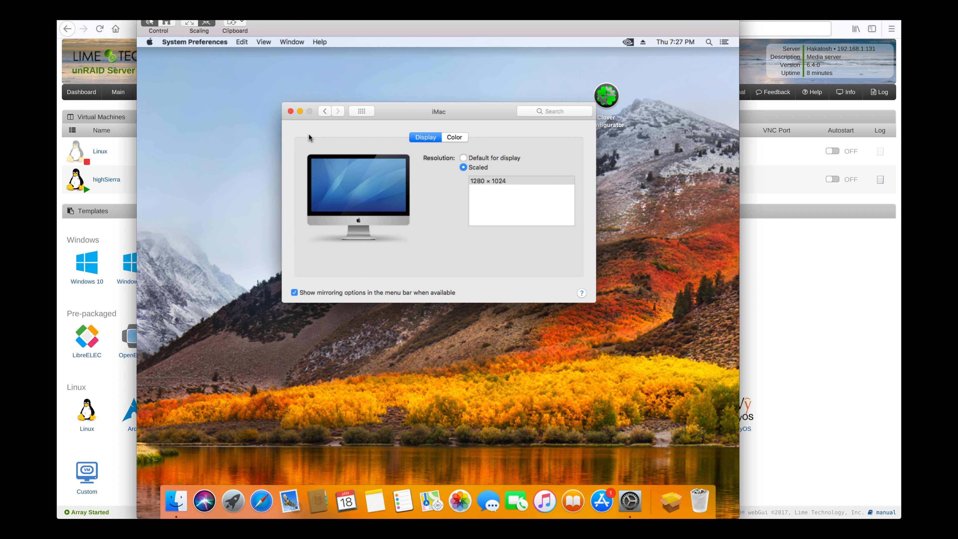
pyautogui.click(463, 159)
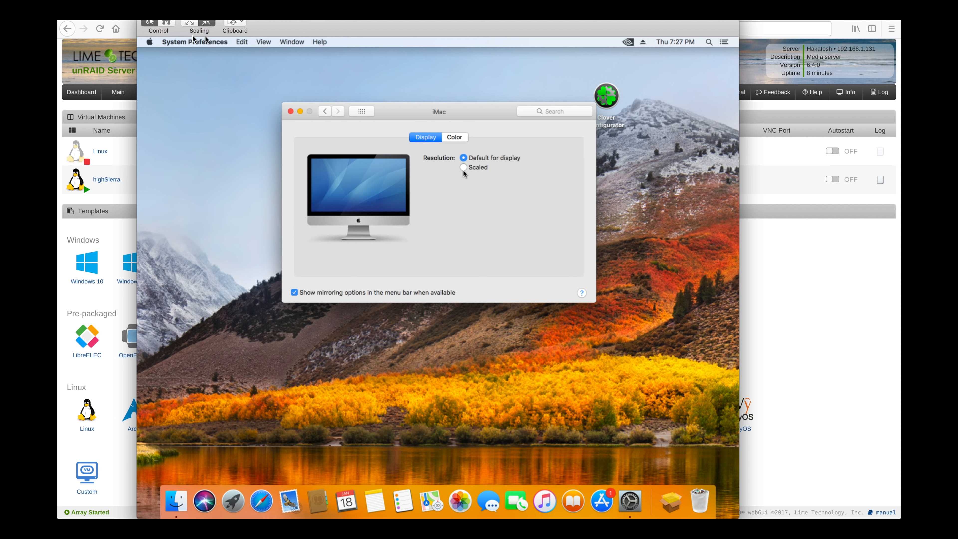
pyautogui.click(190, 24)
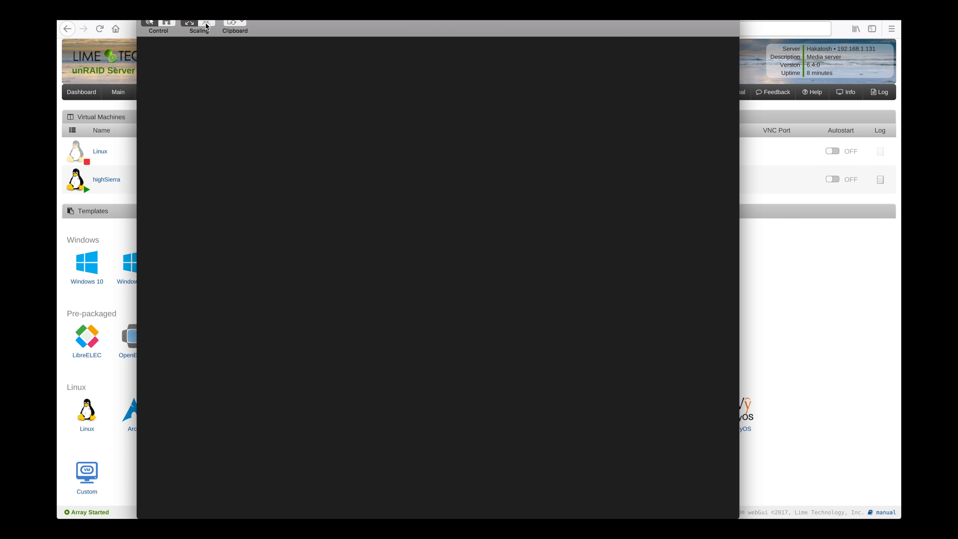